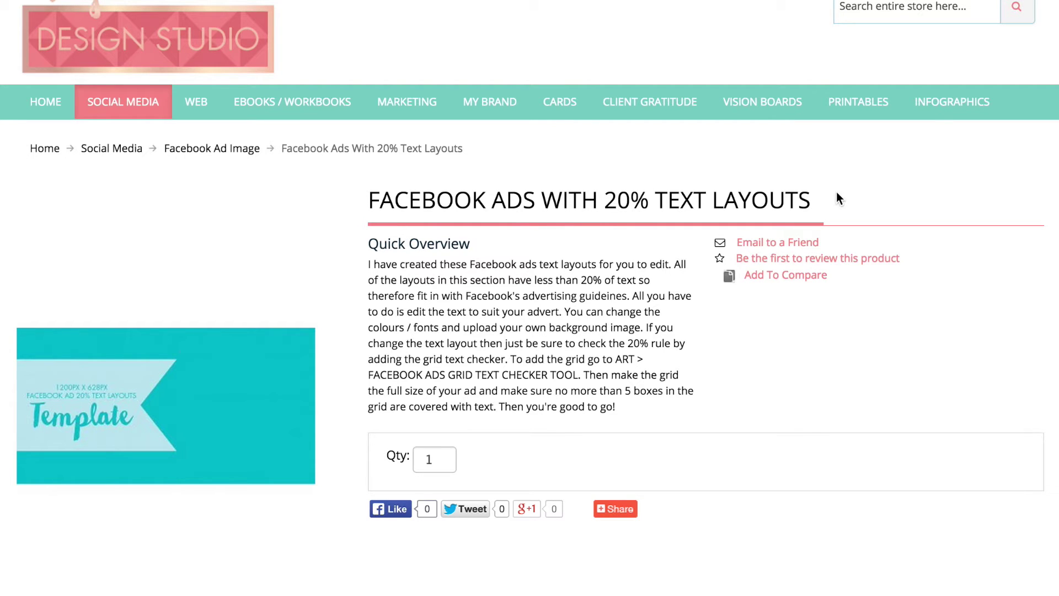
Scroll down the Facebook Ads With 20% Text Layouts page to the seven-template grid
scroll(836, 191, "down", 3)
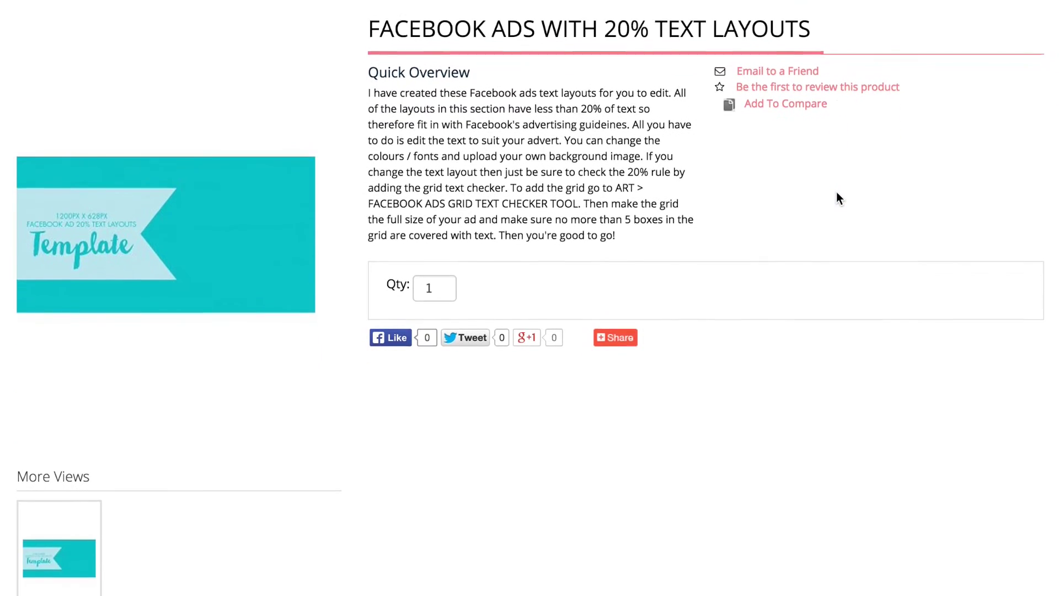
scroll(836, 193, "up", 3)
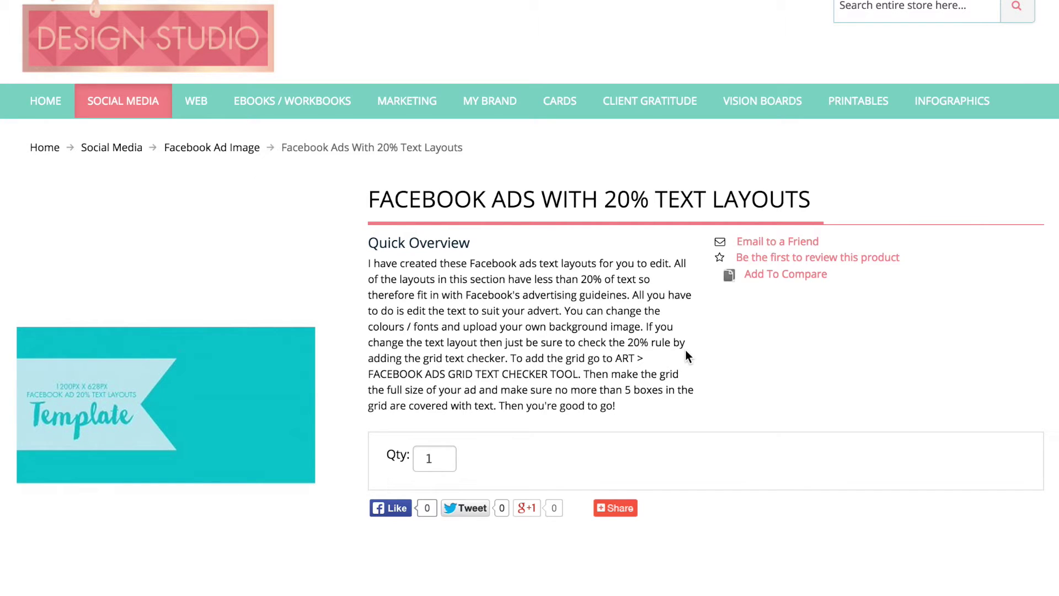
scroll(609, 326, "down", 15)
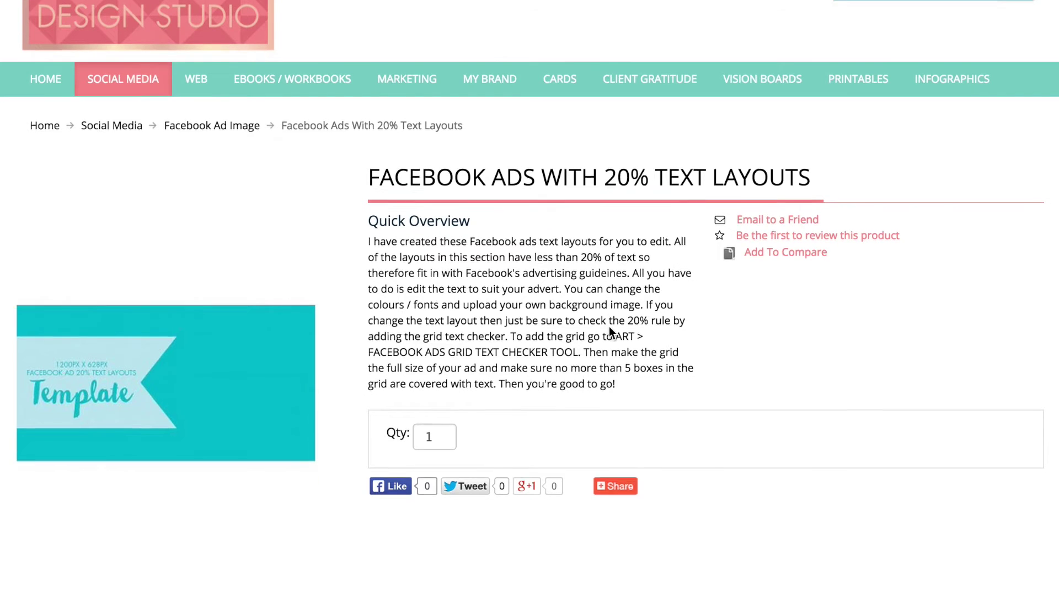
scroll(609, 330, "down", 3)
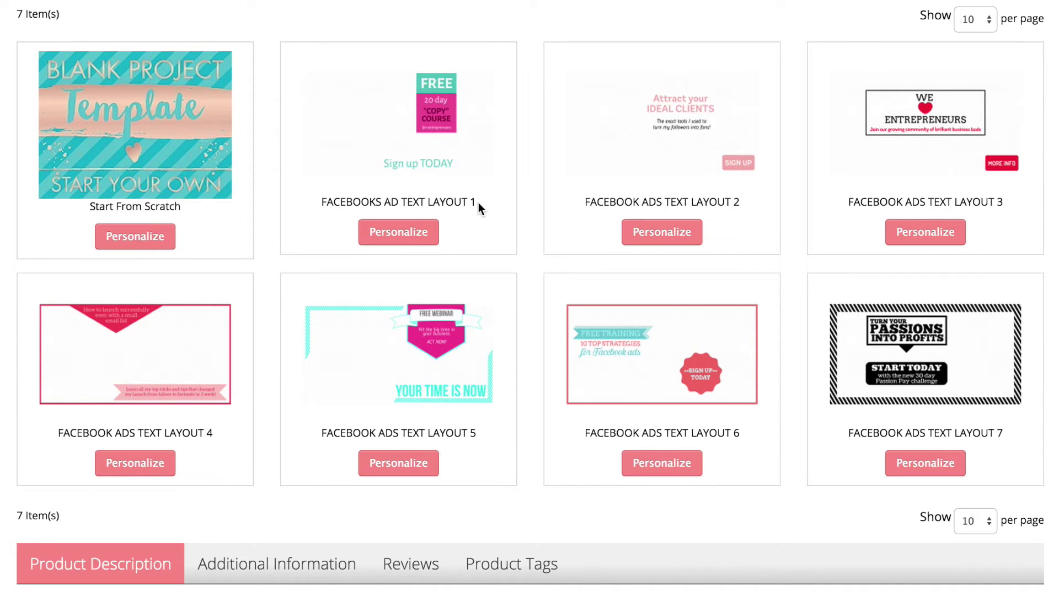
Choose Personalize under FACEBOOKS AD TEXT LAYOUT 1
left_click(406, 236)
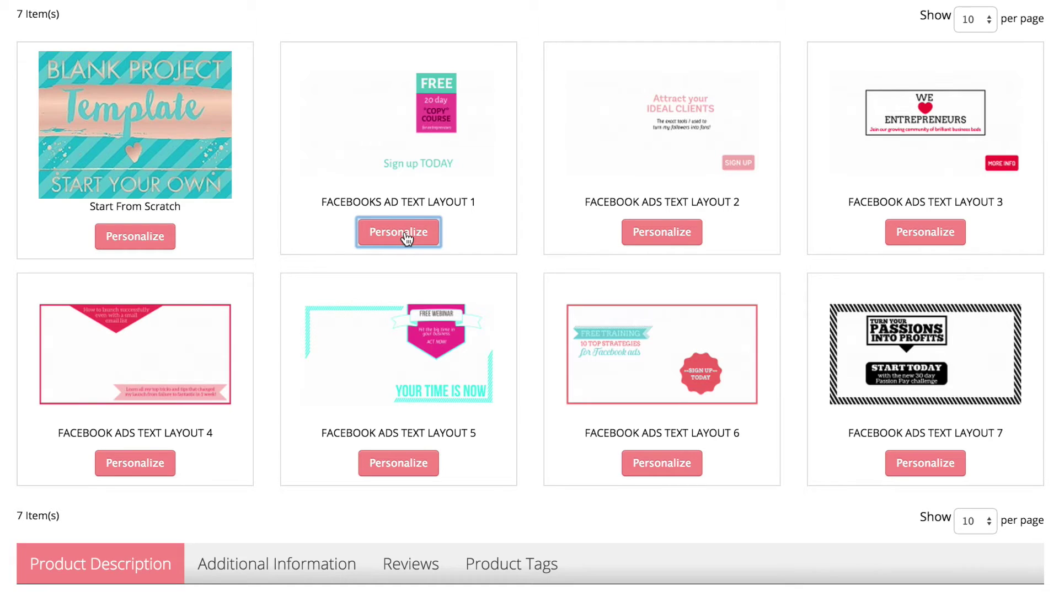
Confirm image rights and upload the laptop photo FACEBOOK AD IMAGE.jpg to the gallery
scroll(618, 204, "down", 3)
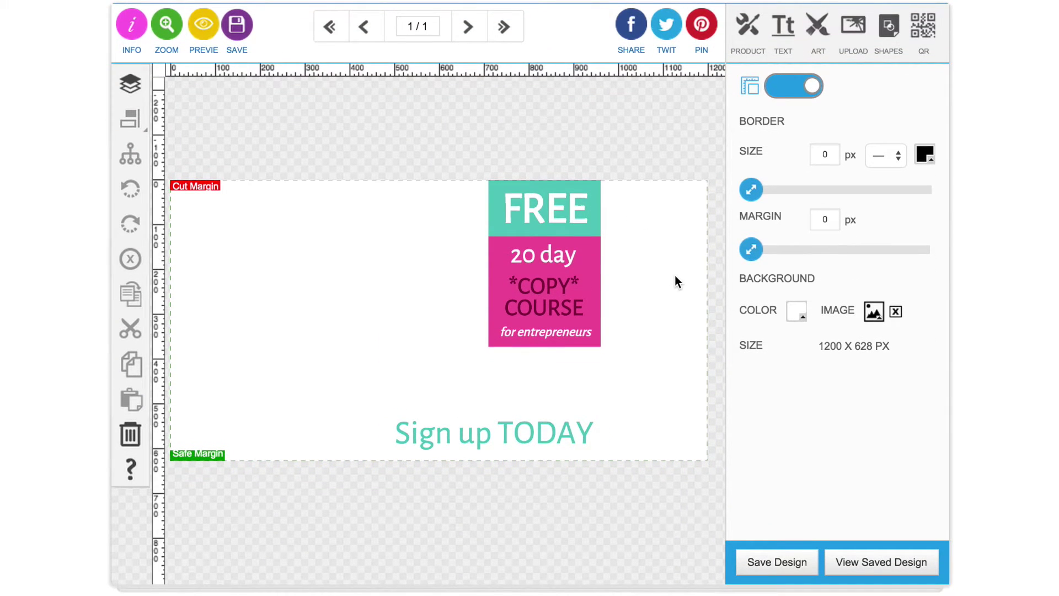
scroll(677, 281, "down", 1)
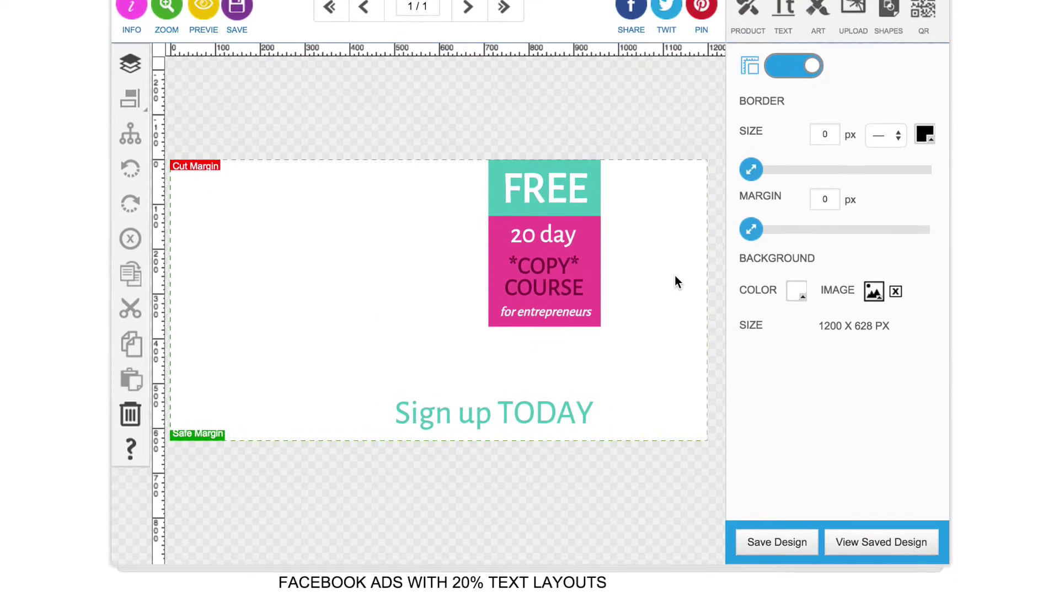
left_click(856, 12)
left_click(742, 69)
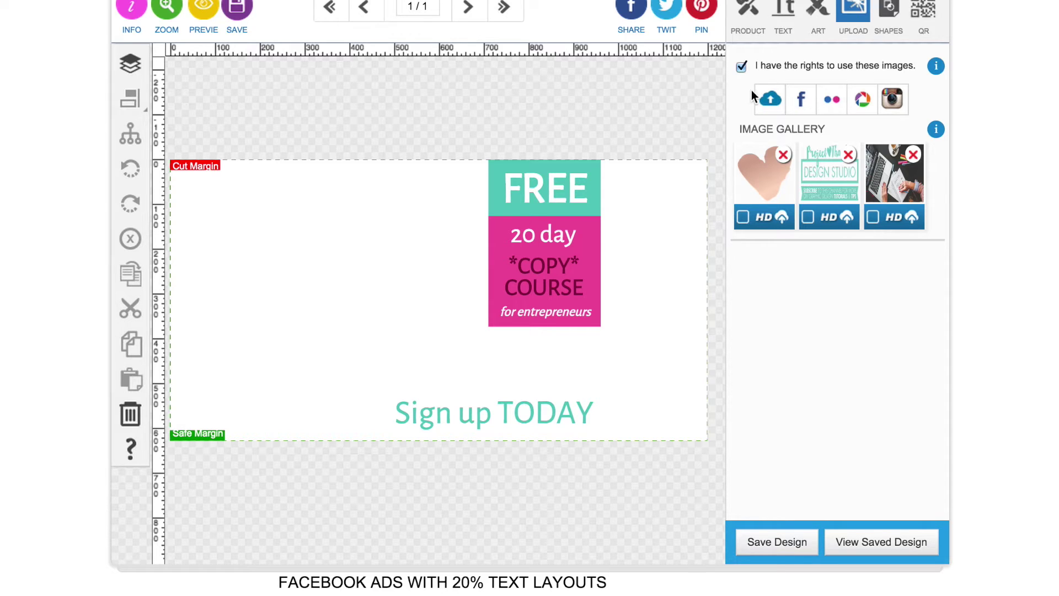
left_click(767, 100)
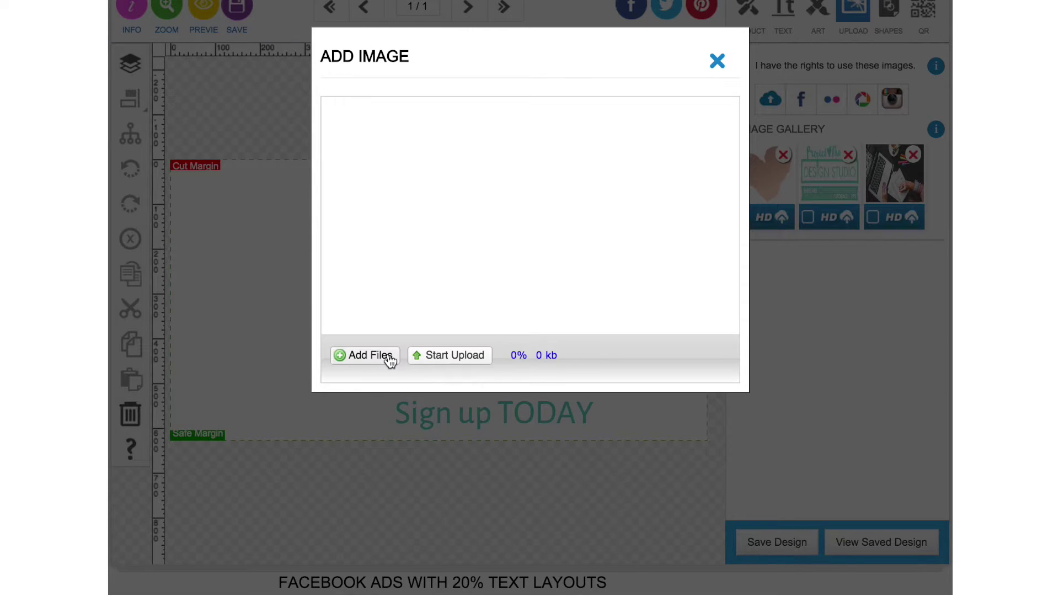
left_click(389, 358)
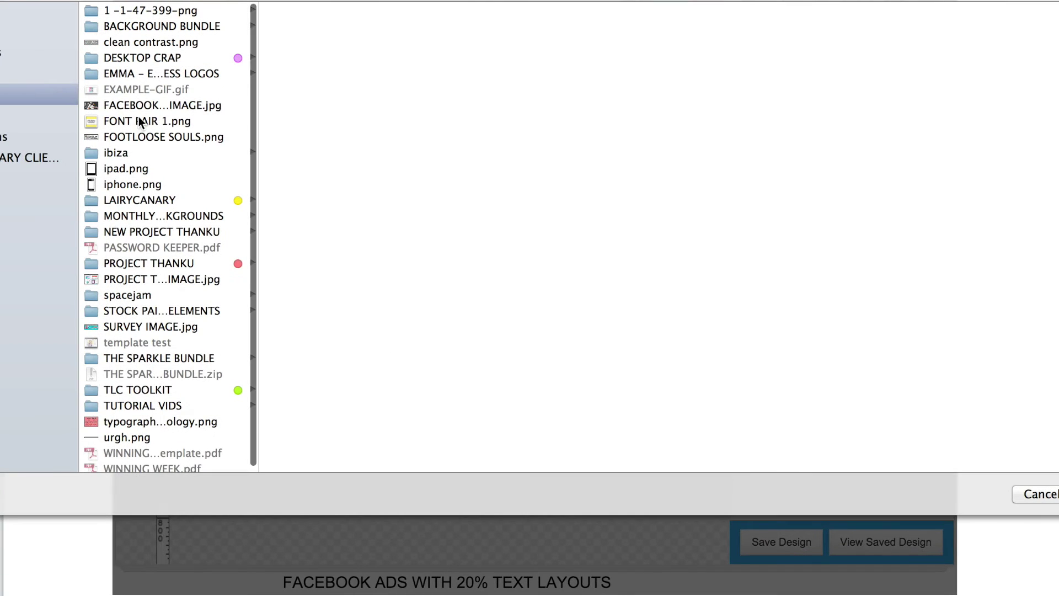
left_click(144, 106)
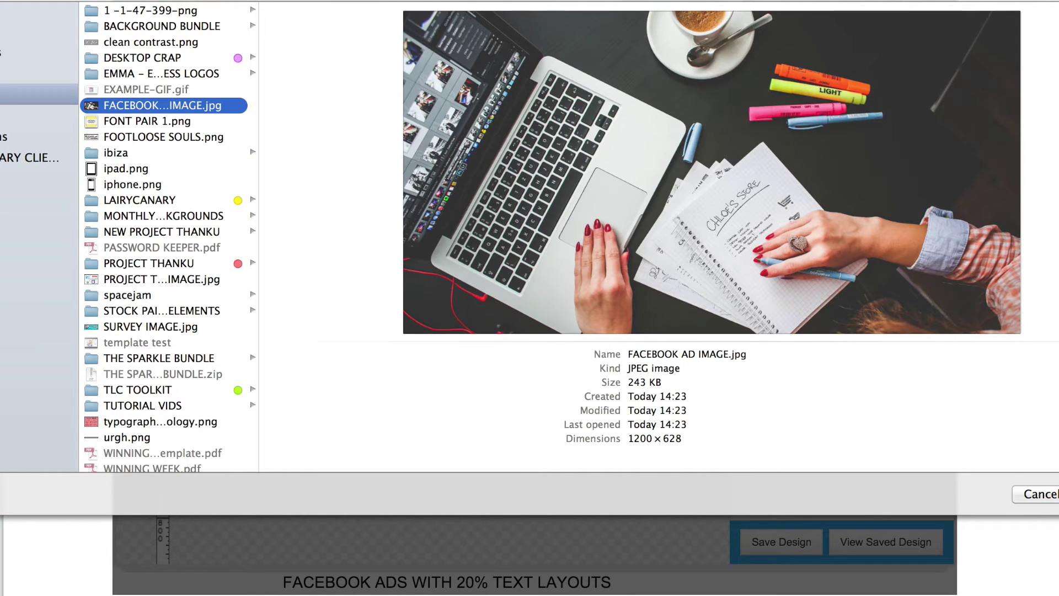
key("Return")
left_click(487, 357)
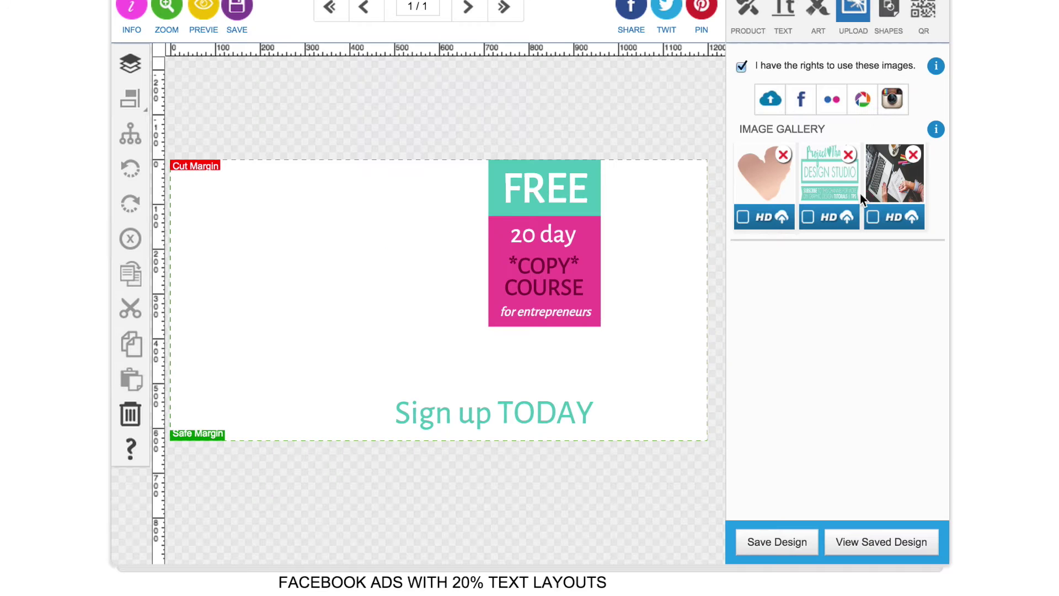
Place the uploaded laptop photo on the canvas and stretch it to cover the whole canvas
left_click(778, 185)
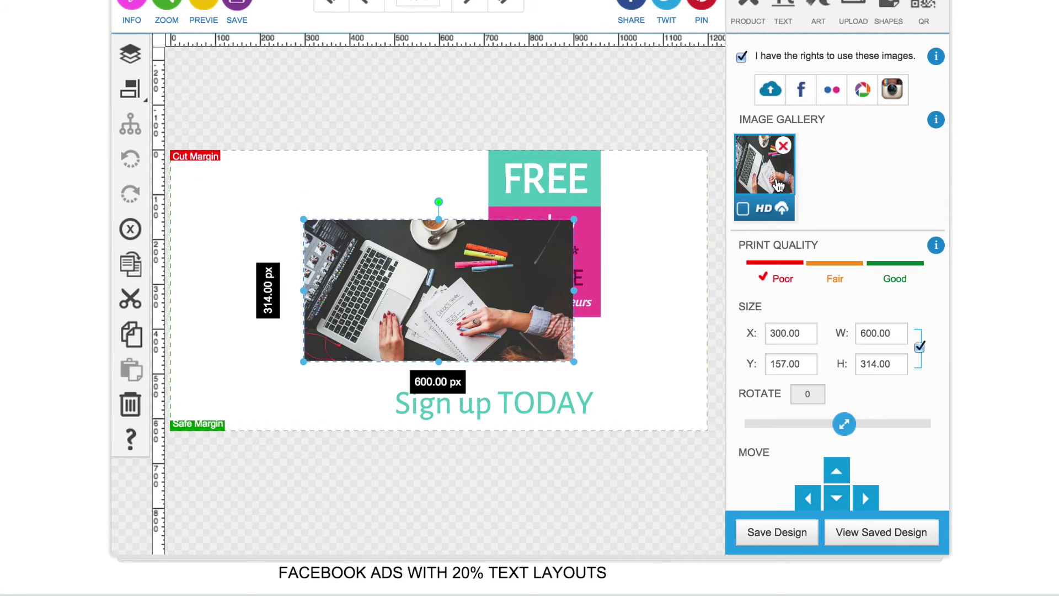
left_click_drag(320, 256, 187, 185)
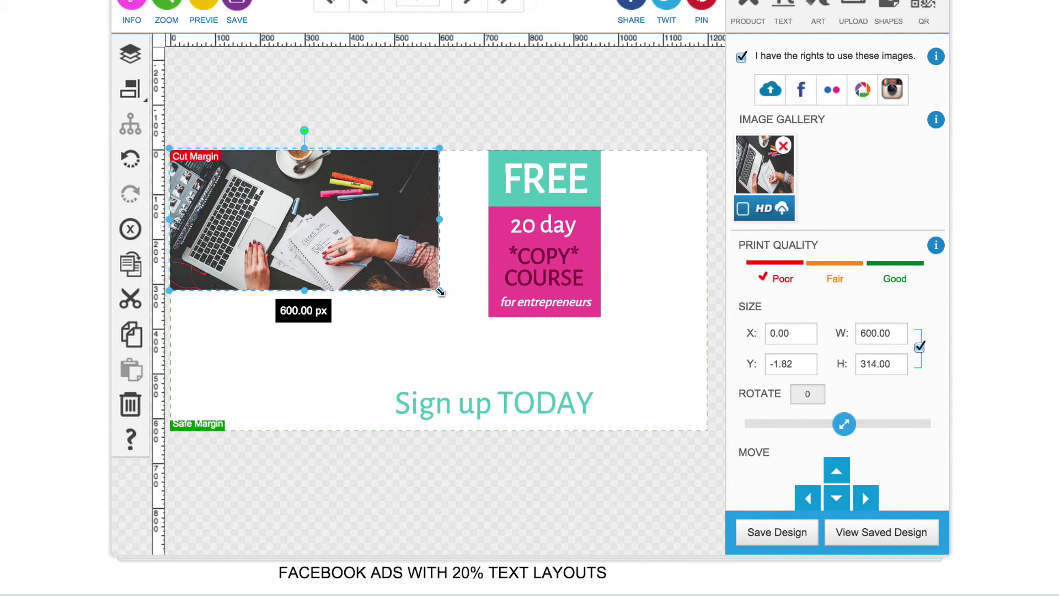
left_click_drag(439, 291, 711, 423)
Move the photo layer below all text and the pink and teal boxes to the bottom
left_click(133, 55)
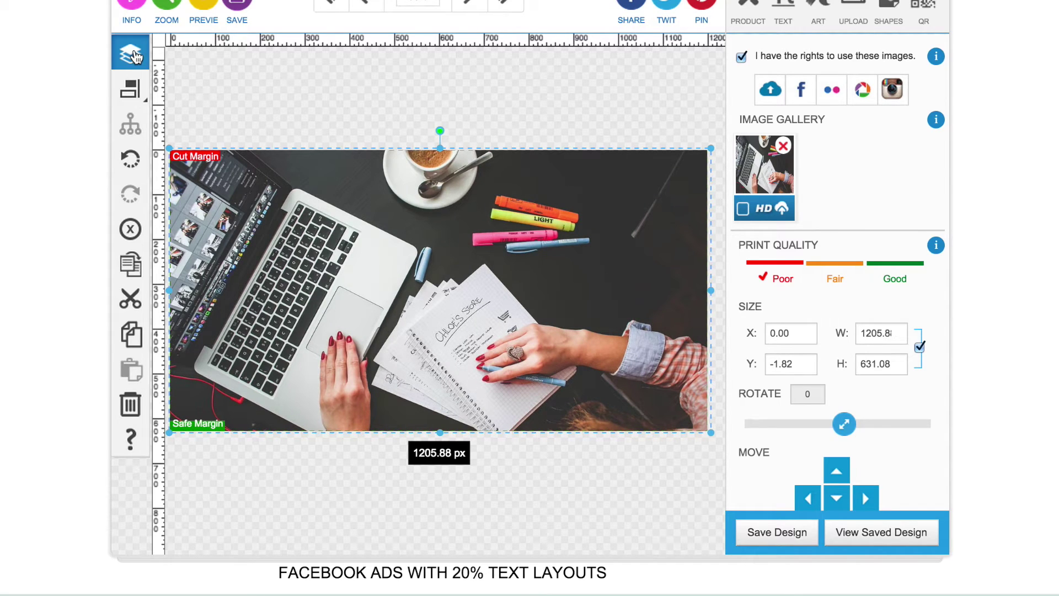
left_click(933, 106)
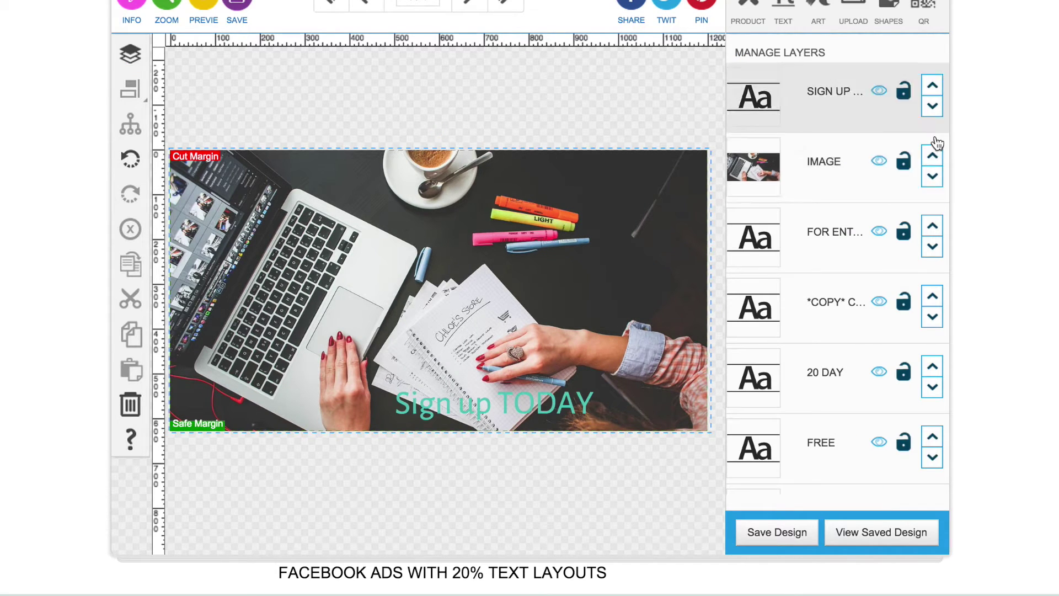
left_click(931, 177)
left_click(933, 247)
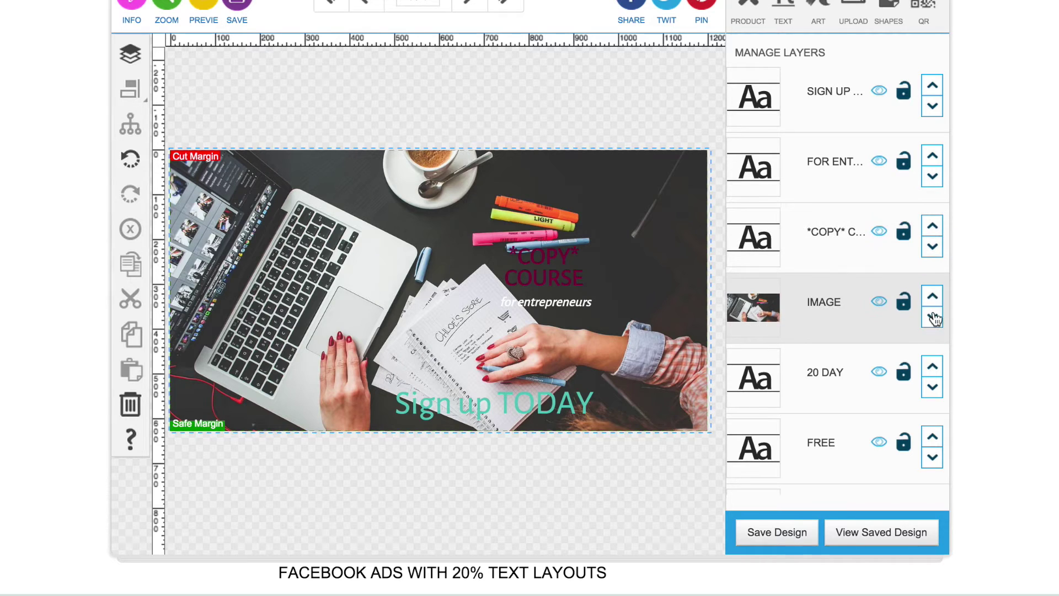
left_click(932, 317)
left_click(932, 387)
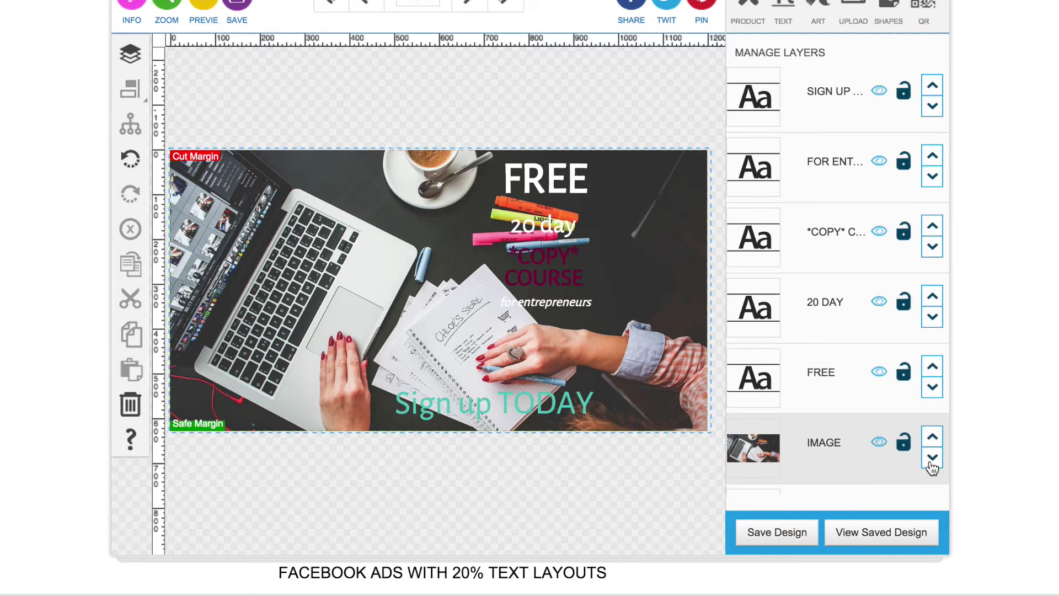
left_click(933, 459)
scroll(932, 441, "down", 5)
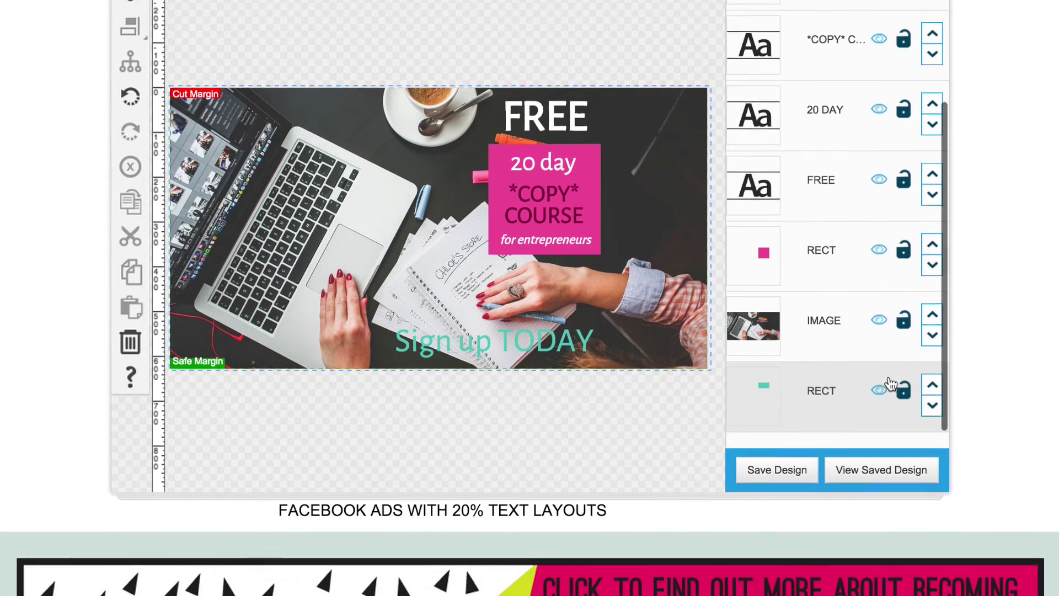
left_click(932, 316)
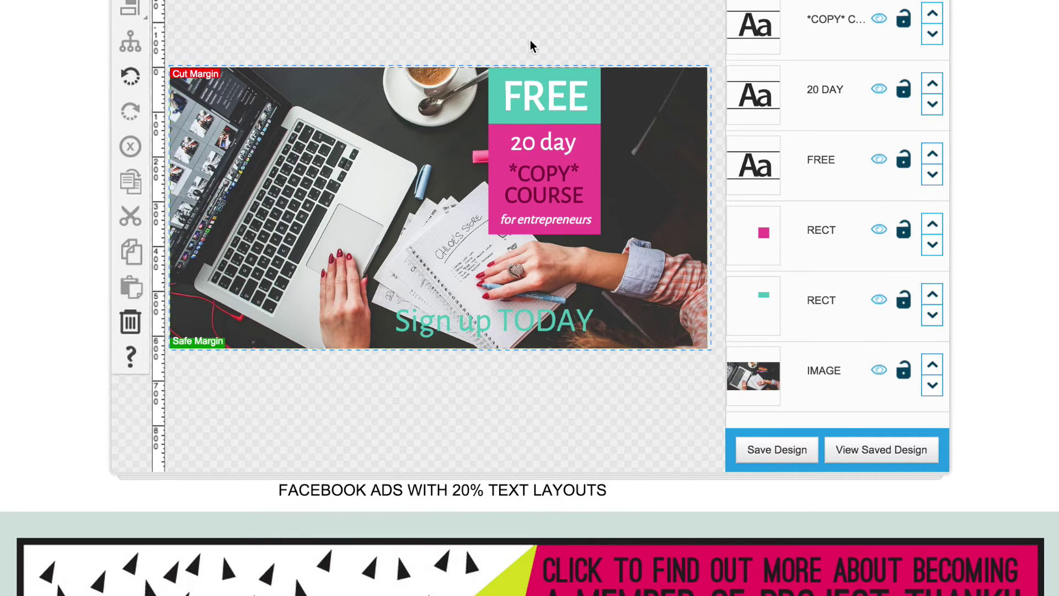
scroll(530, 40, "up", 3)
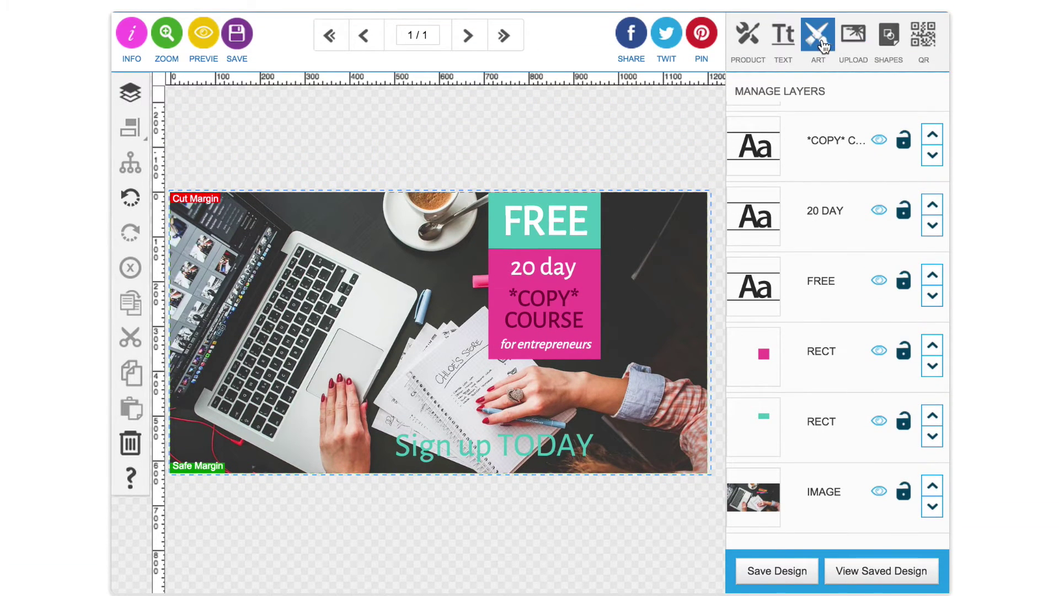
Draw a solid black rectangle covering the whole canvas
left_click(889, 36)
left_click(805, 106)
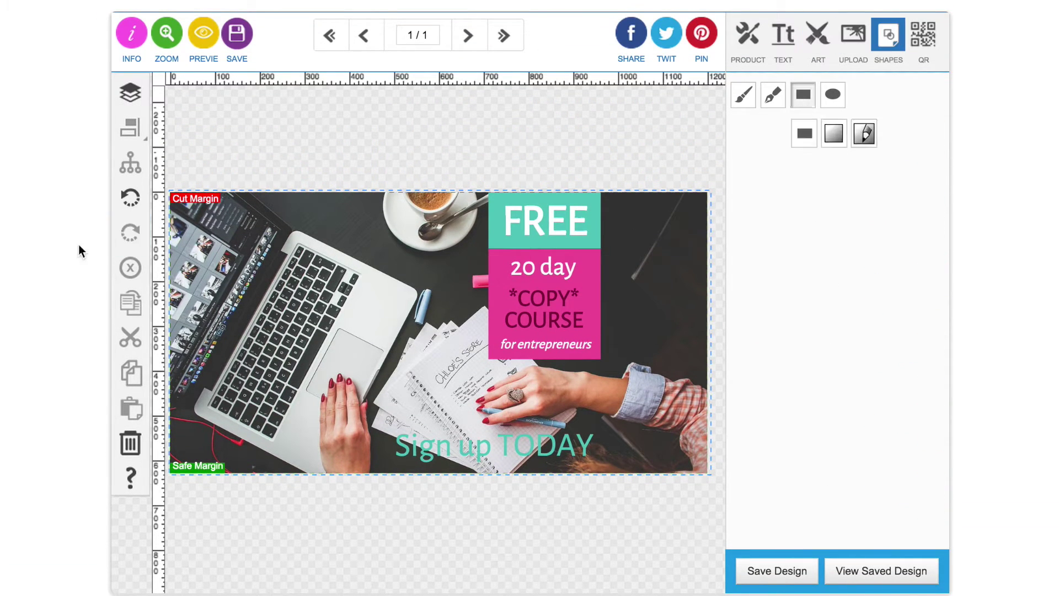
left_click(795, 137)
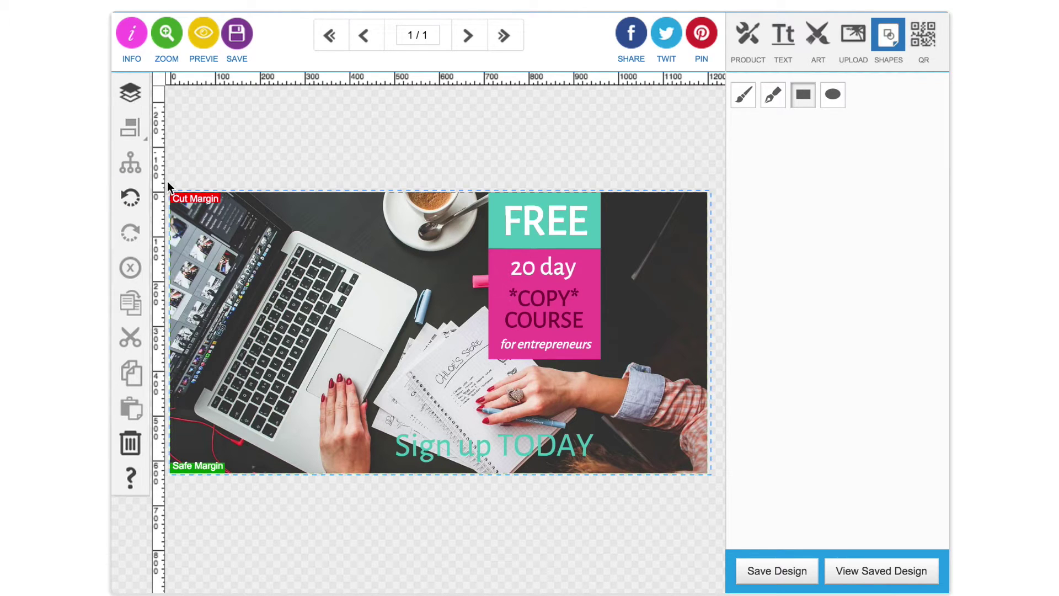
left_click_drag(167, 181, 724, 485)
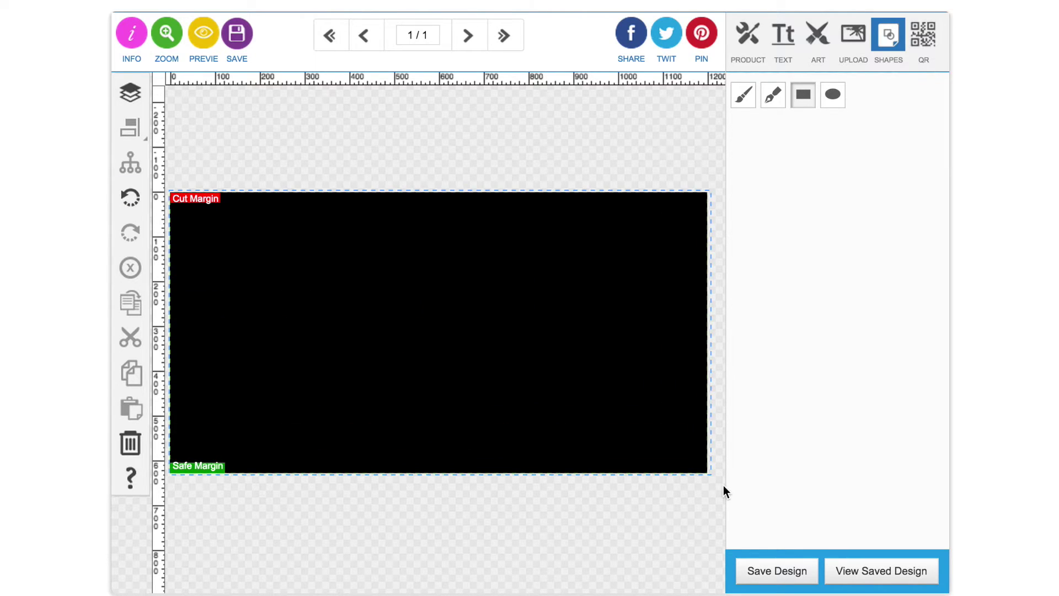
Lower the black rectangle beneath all text layers and the pink and teal boxes
left_click(130, 92)
scroll(859, 131, "up", 2)
scroll(860, 130, "up", 2)
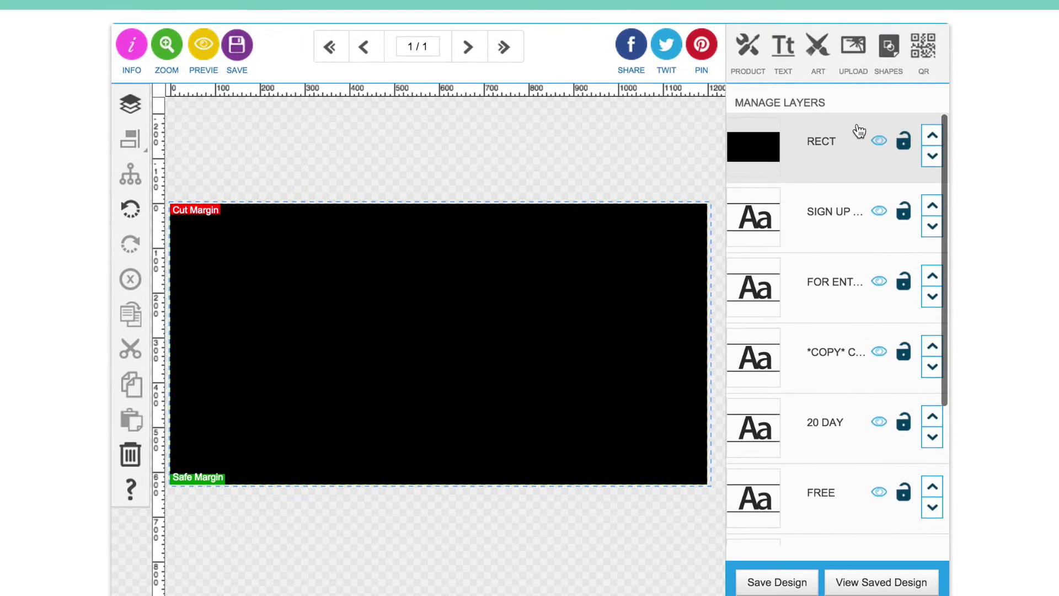
left_click(935, 154)
left_click(932, 228)
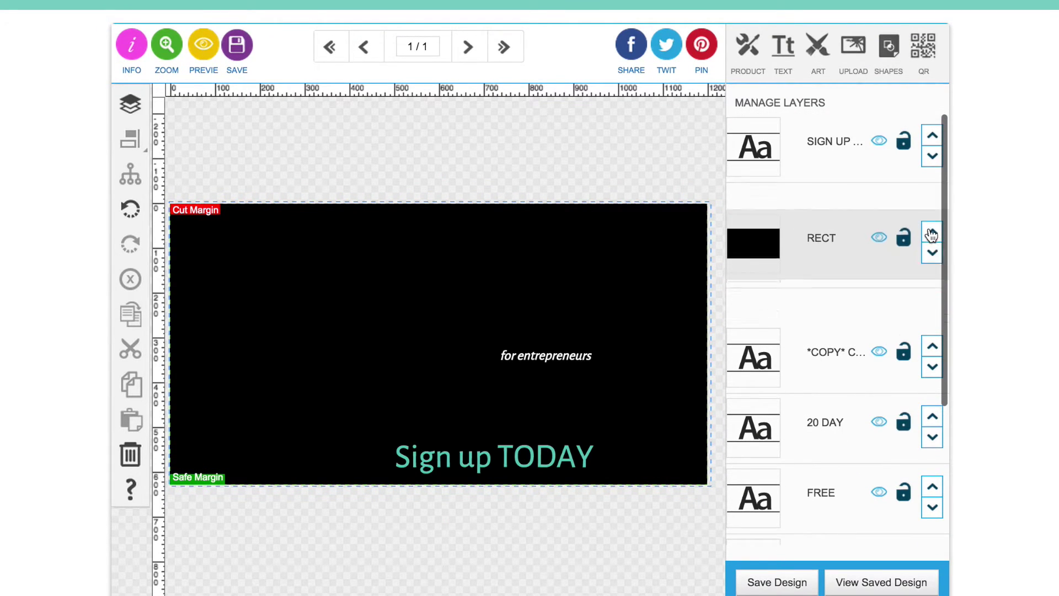
left_click(932, 298)
left_click(934, 373)
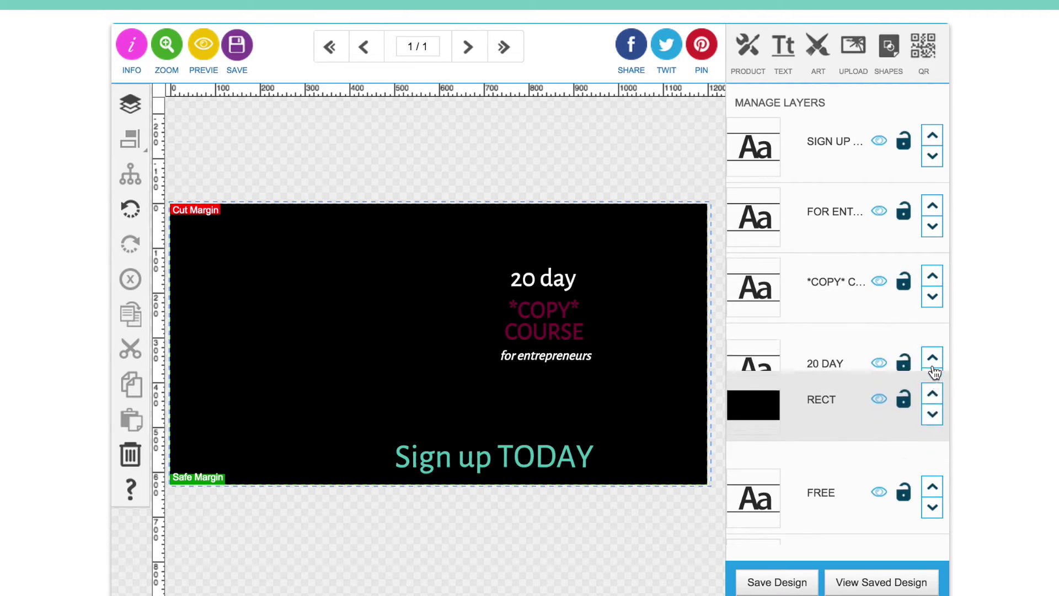
left_click(932, 437)
scroll(931, 440, "down", 1)
scroll(931, 440, "down", 1)
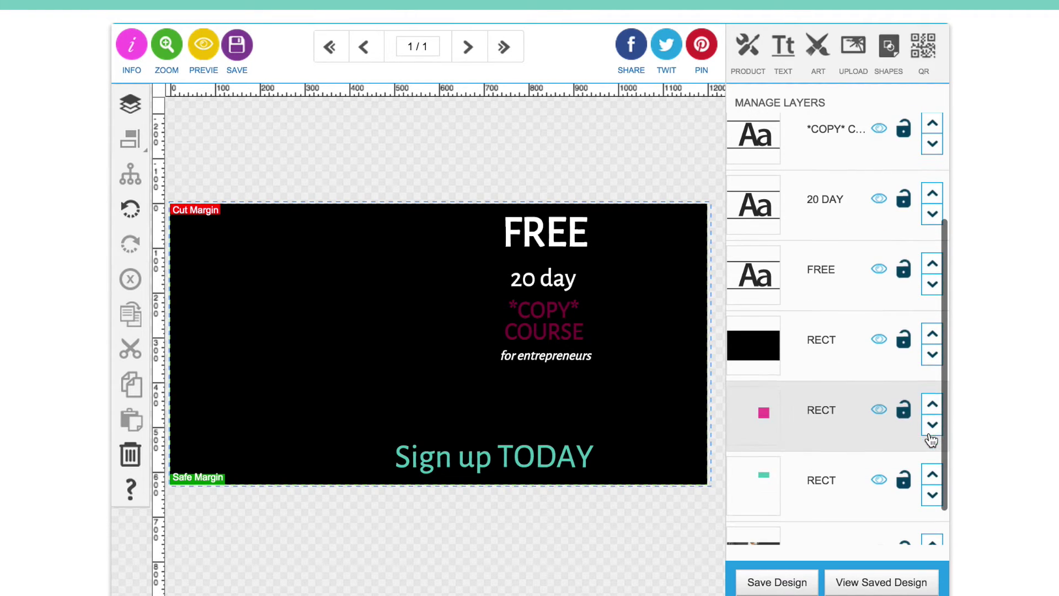
left_click(931, 357)
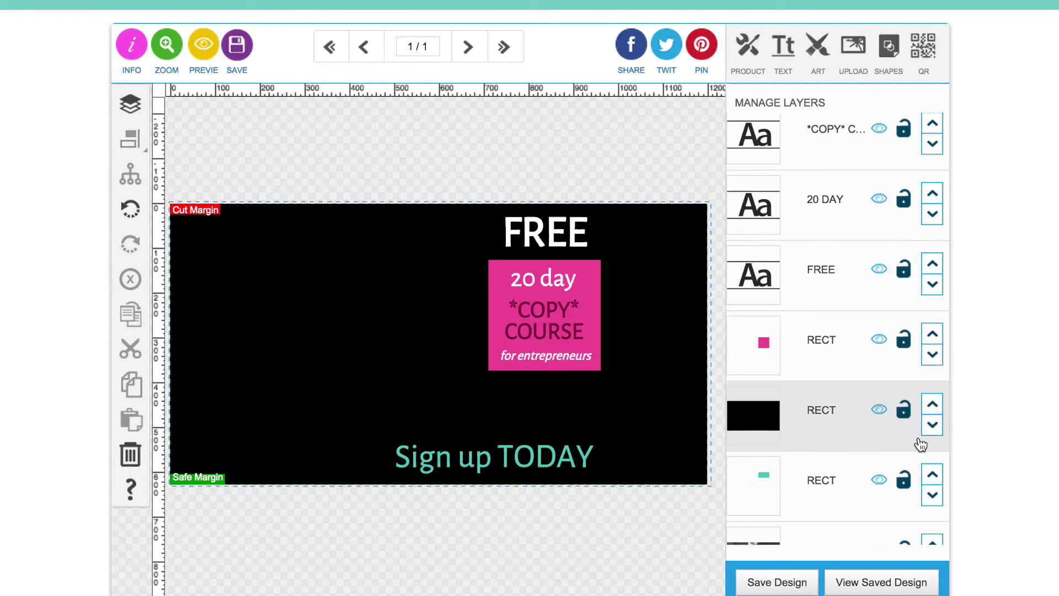
scroll(931, 364, "down", 2)
left_click(933, 326)
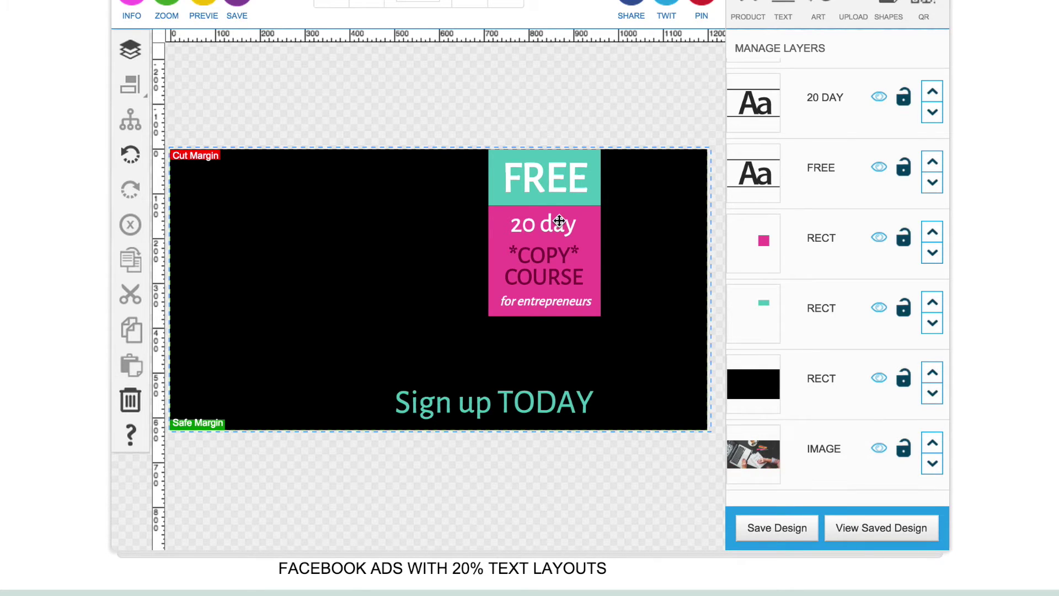
Copy the pink course box's hex colour ea569e
left_click(433, 219)
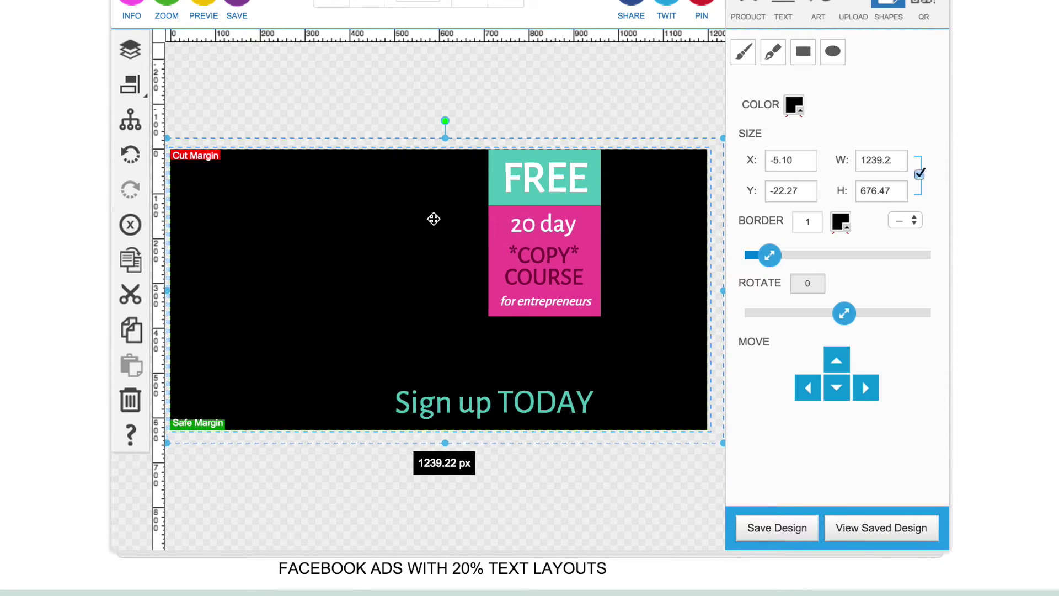
left_click(597, 232)
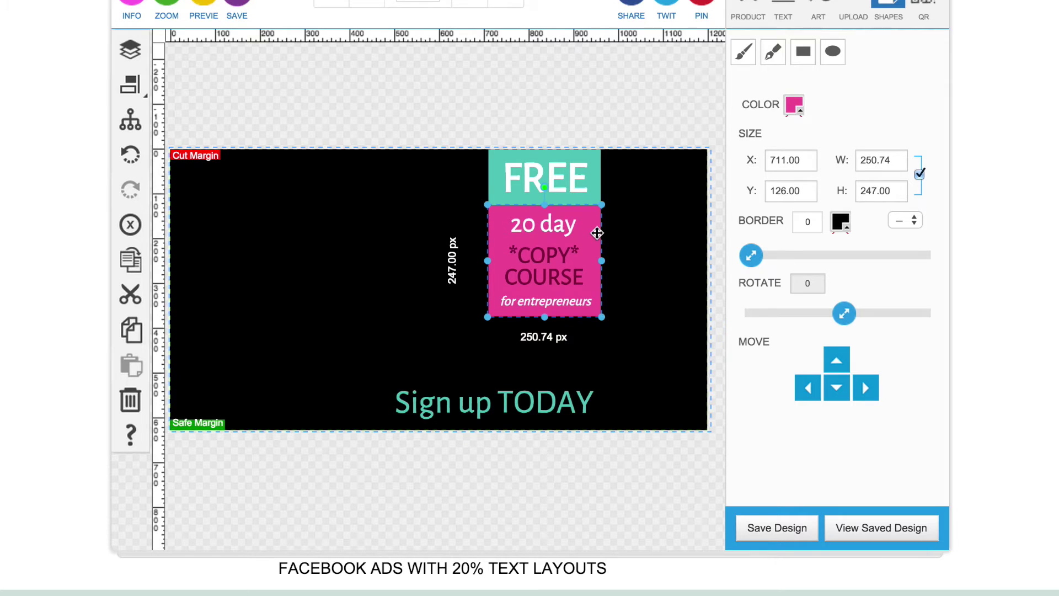
left_click(795, 105)
double_click(697, 306)
key("ctrl+c")
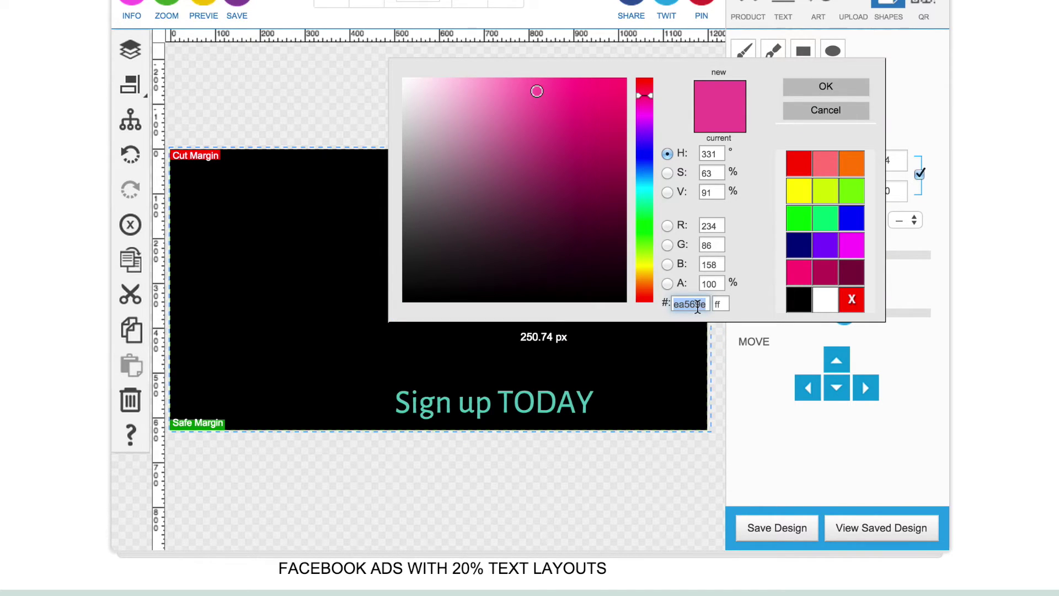
left_click(807, 110)
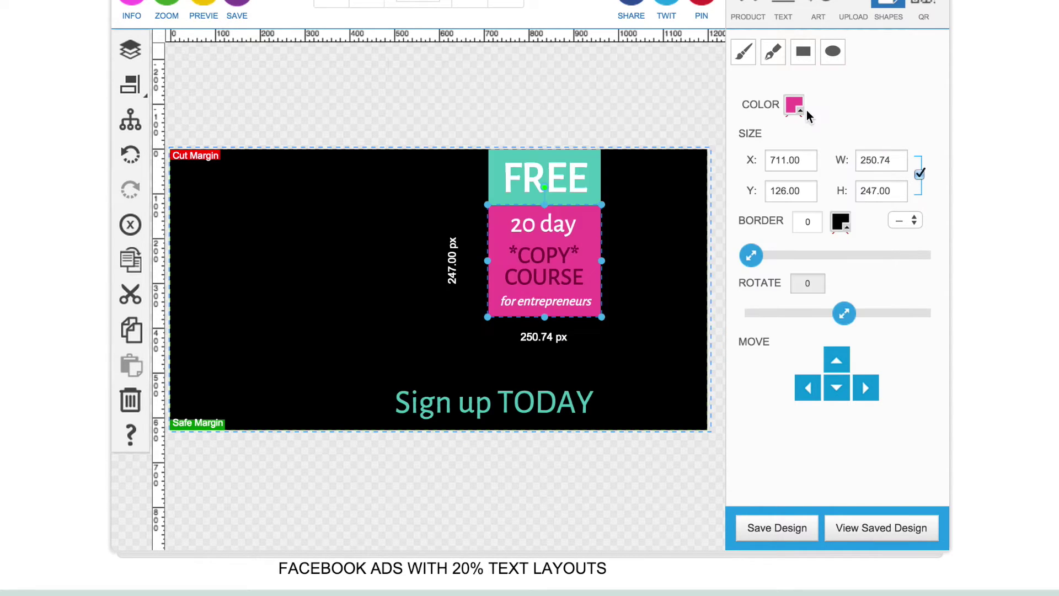
Fill the full-canvas background rectangle with the pasted pink ea569e
left_click(359, 216)
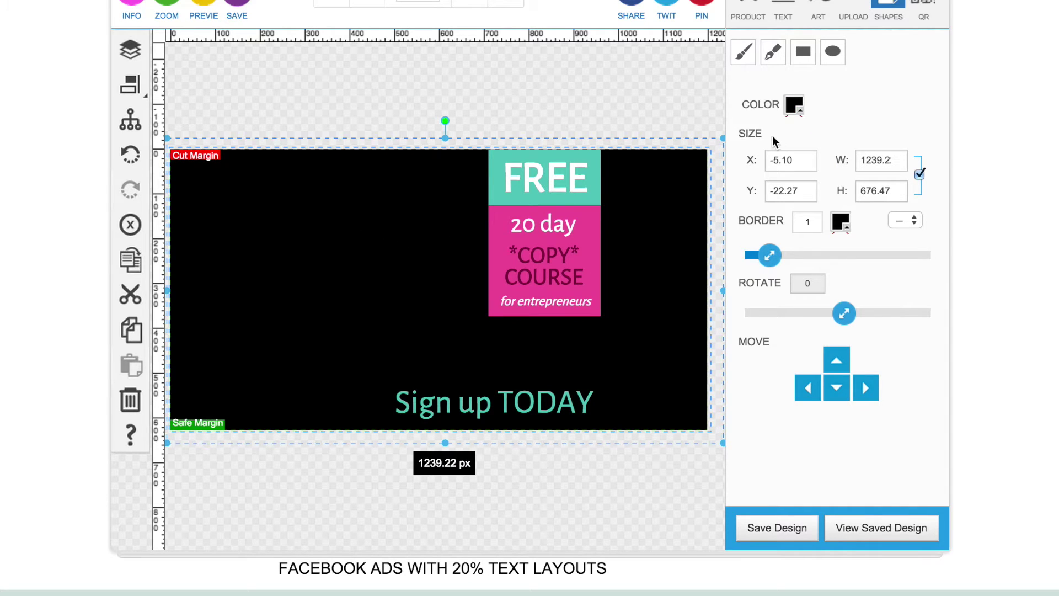
left_click(794, 105)
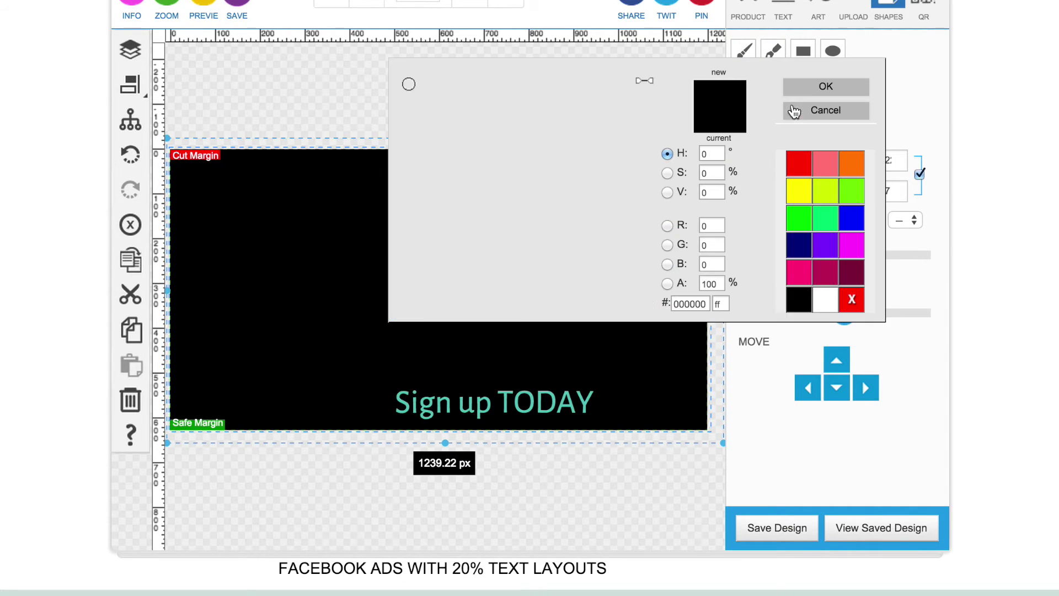
double_click(696, 303)
key("ctrl+v")
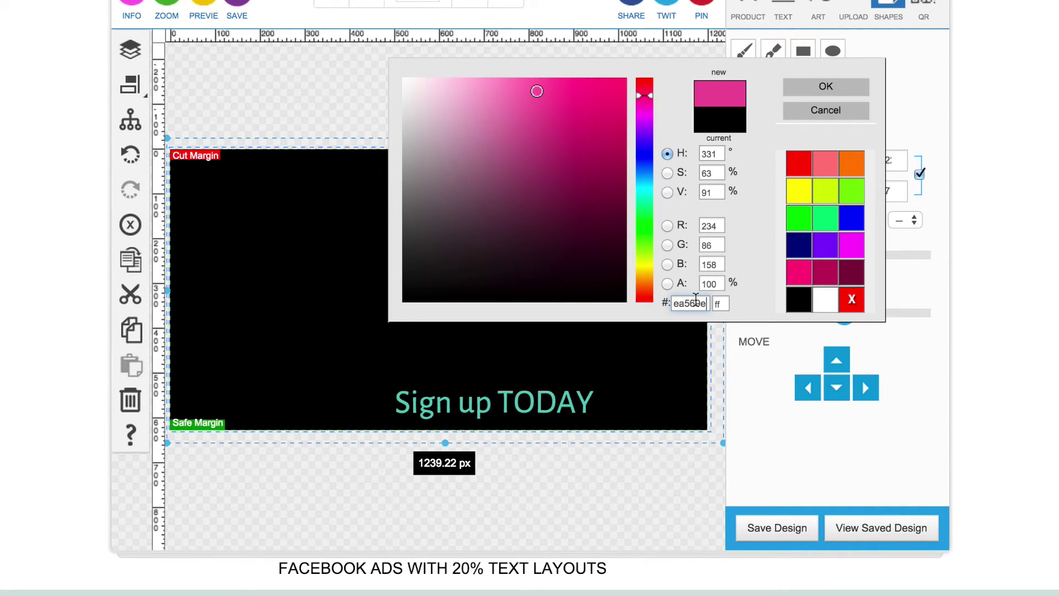
left_click(819, 90)
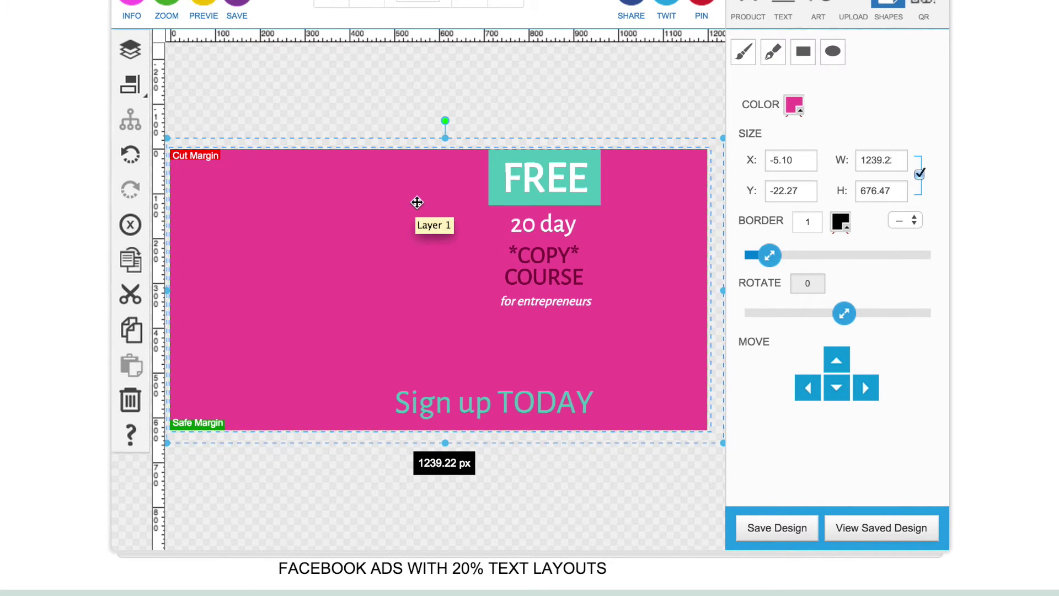
left_click(794, 106)
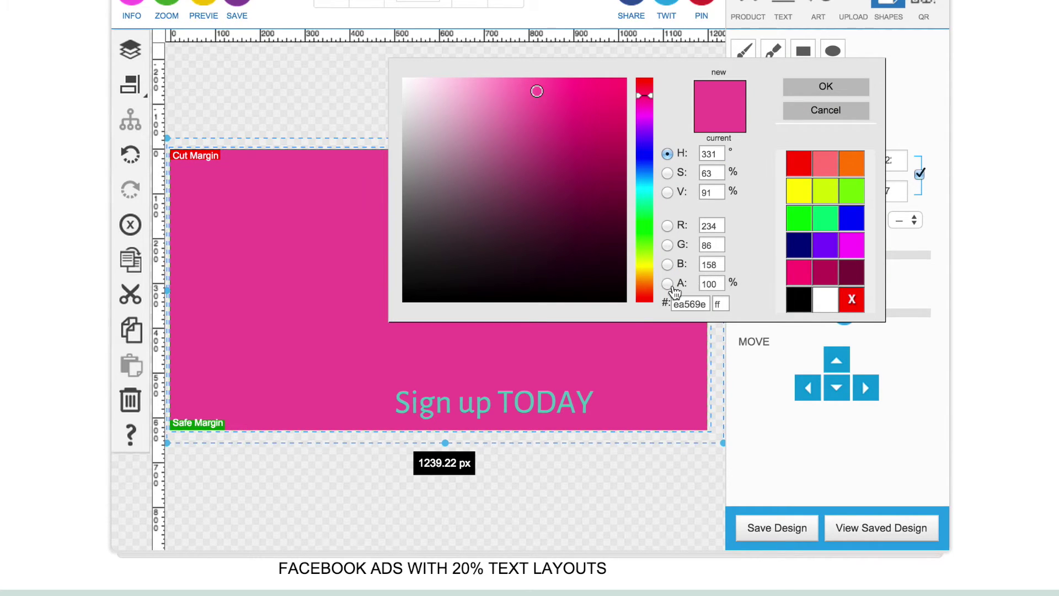
Set the pink rectangle's alpha to 50 so the laptop photo shows through
double_click(717, 285)
type("50")
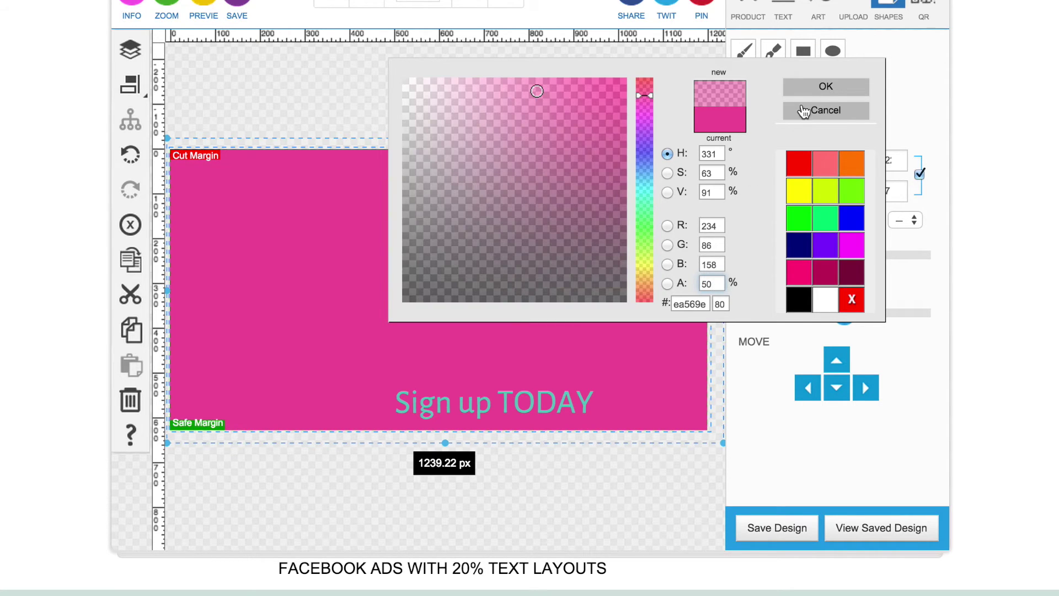
left_click(822, 87)
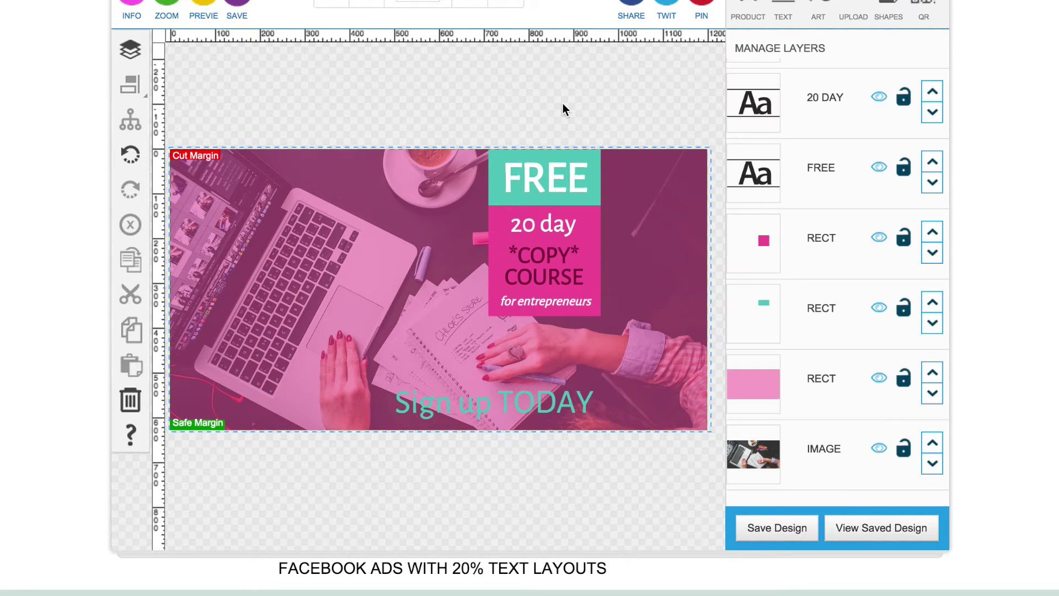
left_click(409, 213)
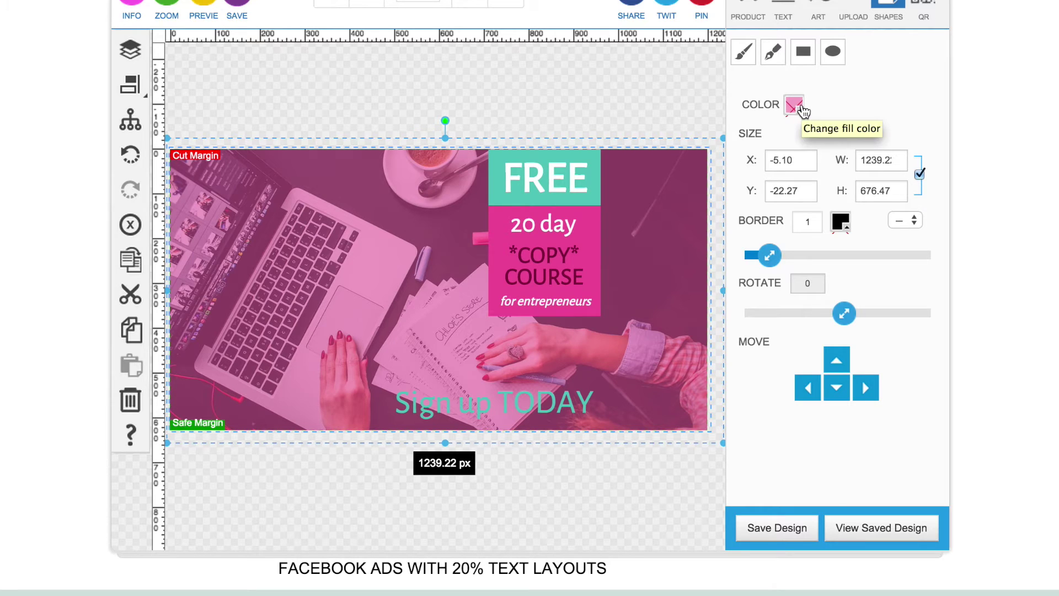
left_click(585, 101)
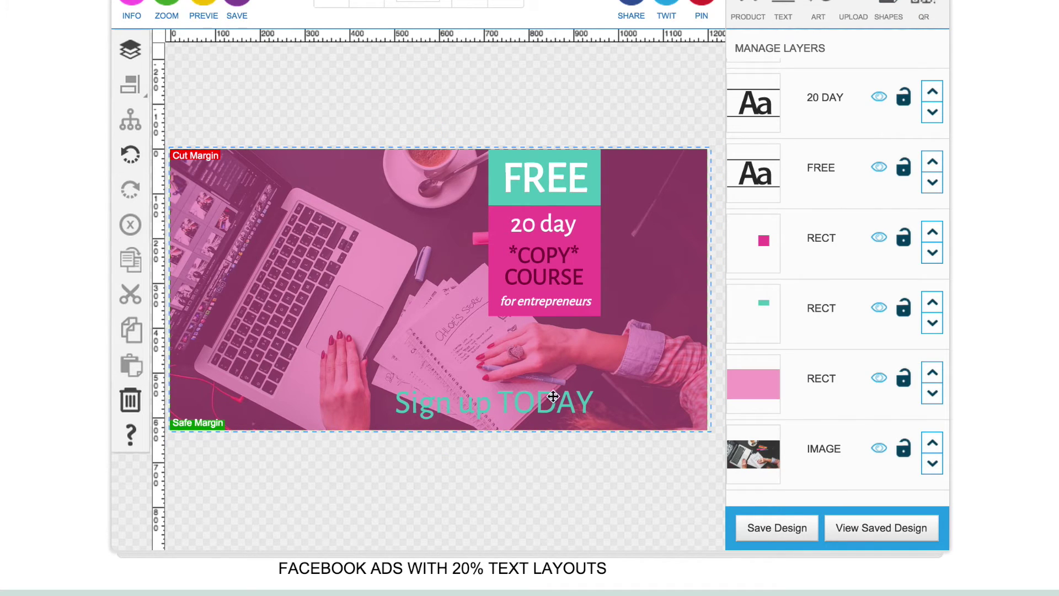
Add the blue SHAPES rectangle over Sign up TODAY and shorten it to 466.50 × 93.62 px
left_click(521, 401)
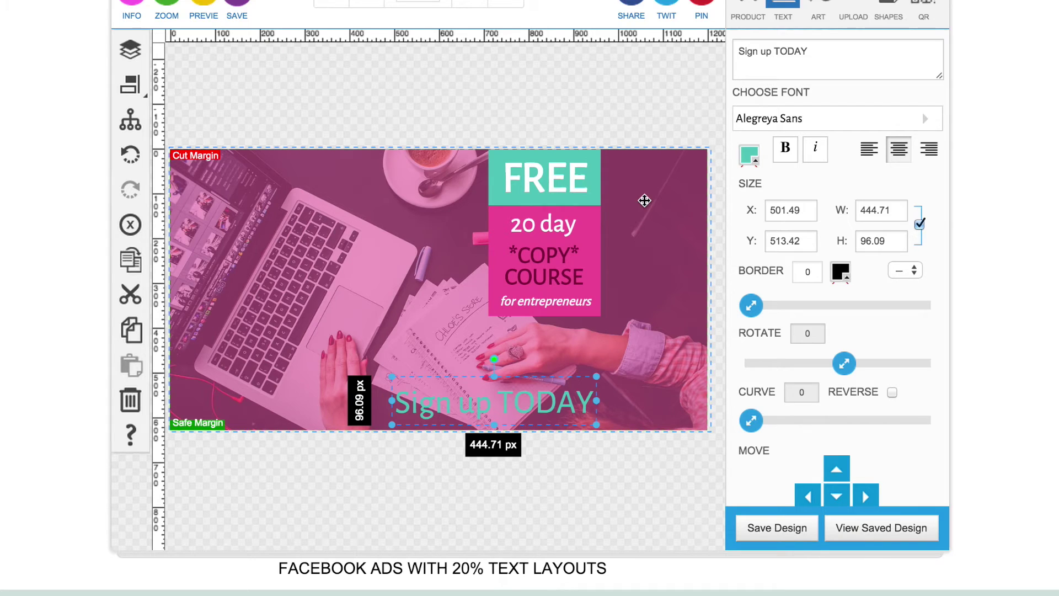
left_click(819, 9)
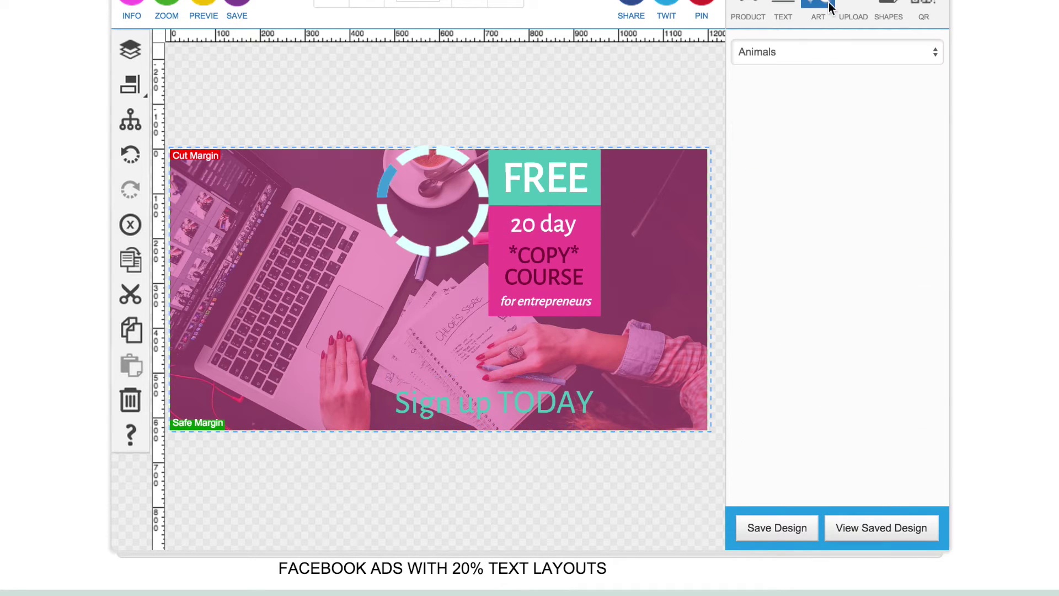
left_click(806, 53)
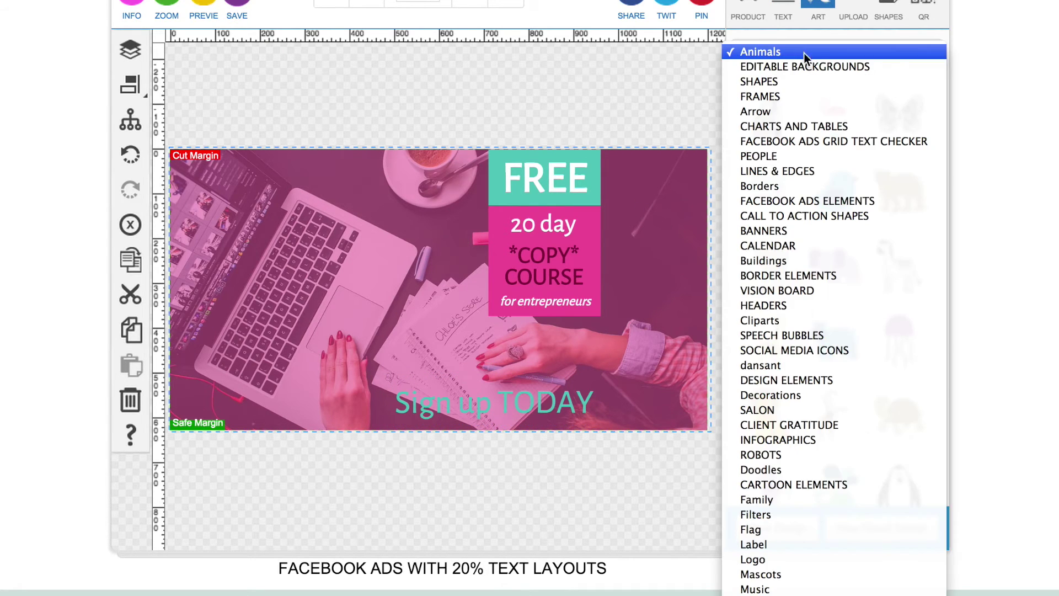
left_click(798, 81)
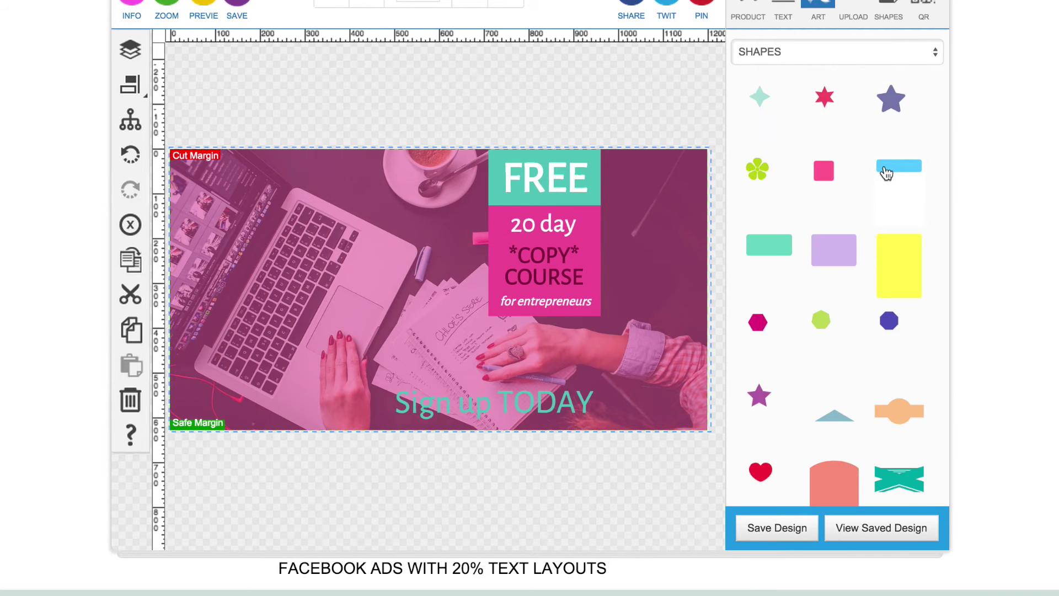
left_click(885, 171)
left_click_drag(251, 174, 598, 407)
left_click(919, 138)
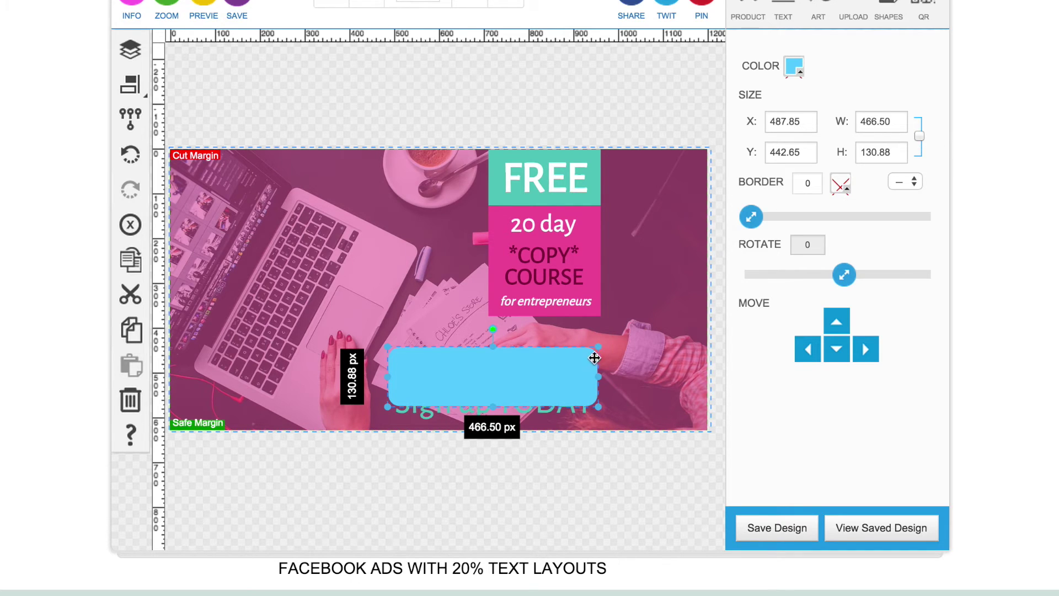
left_click_drag(494, 406, 497, 389)
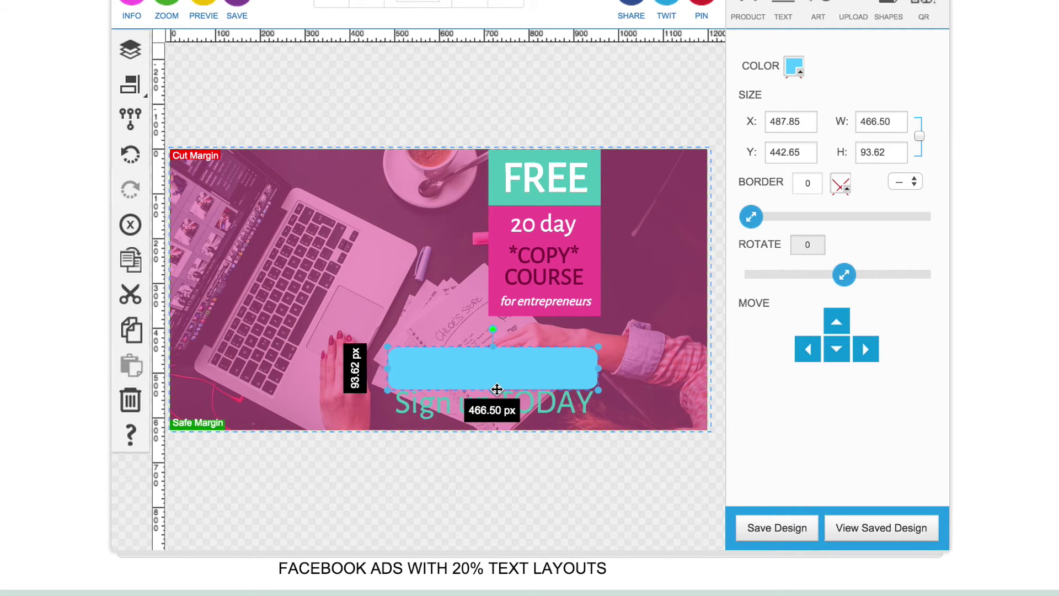
Recolour the button rectangle teal 60c9c0, copied from the FREE box
left_click(595, 187)
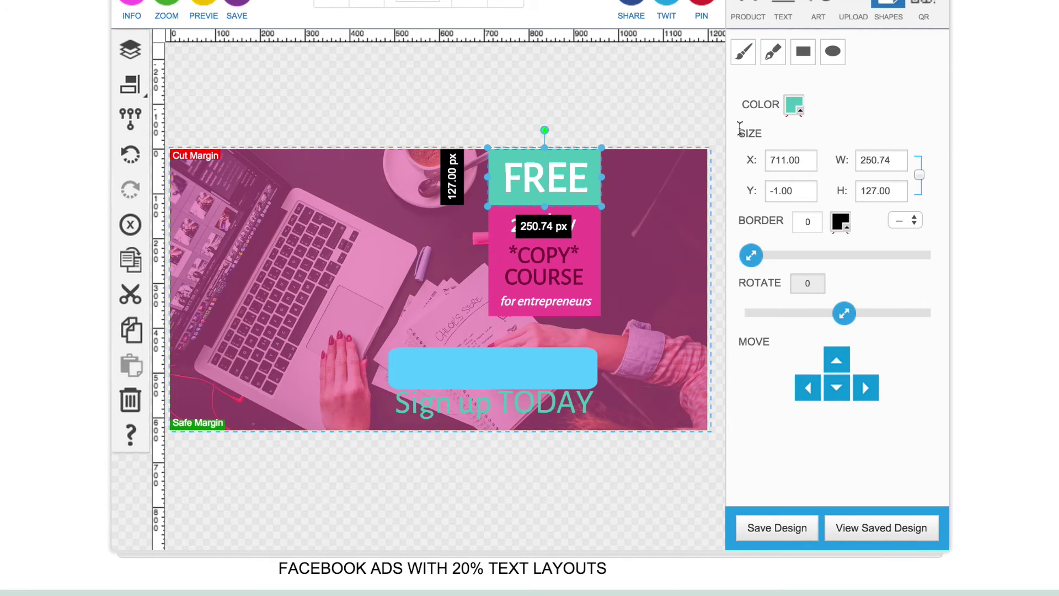
left_click(795, 104)
double_click(682, 306)
key("super+c")
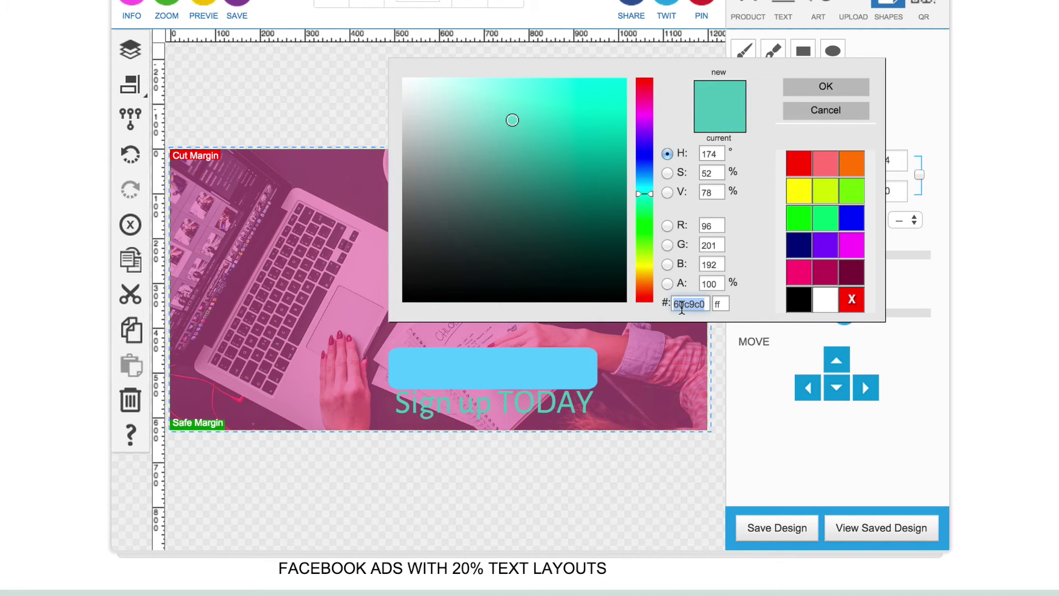
left_click(707, 300)
left_click(796, 124)
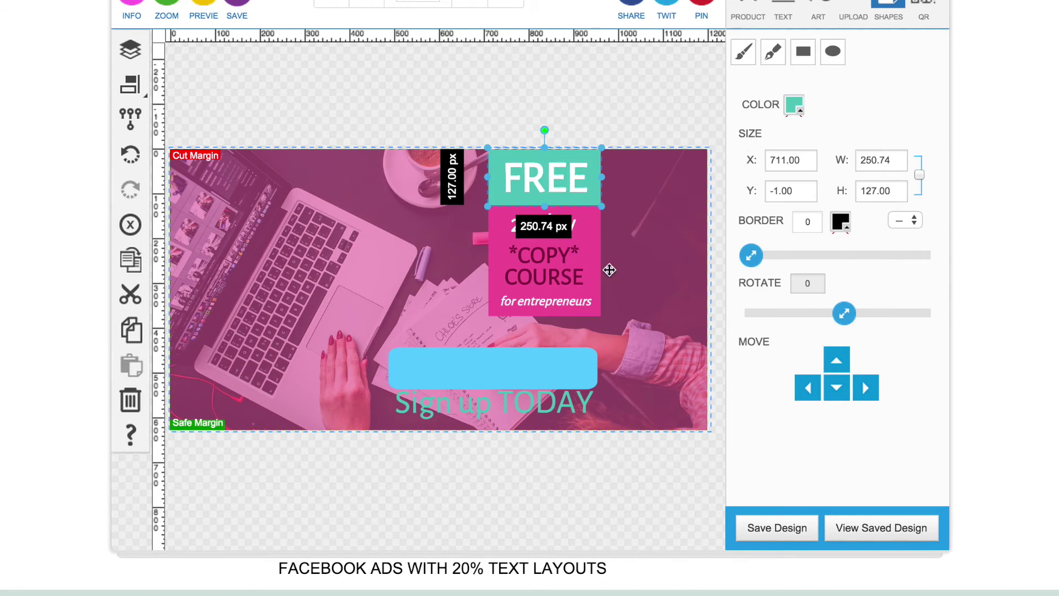
left_click(475, 375)
left_click(794, 66)
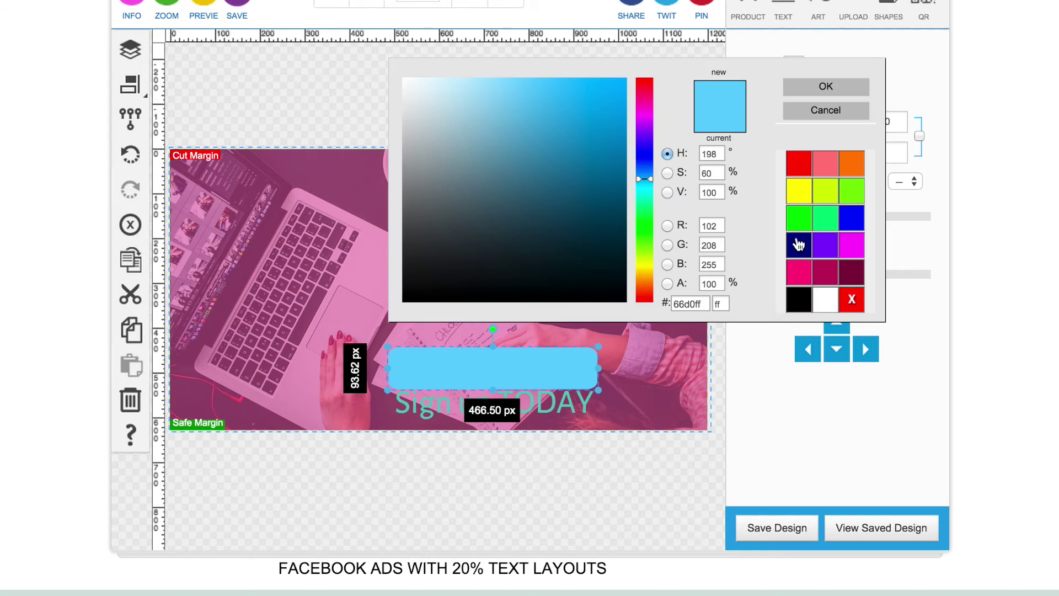
double_click(693, 298)
key("super+v")
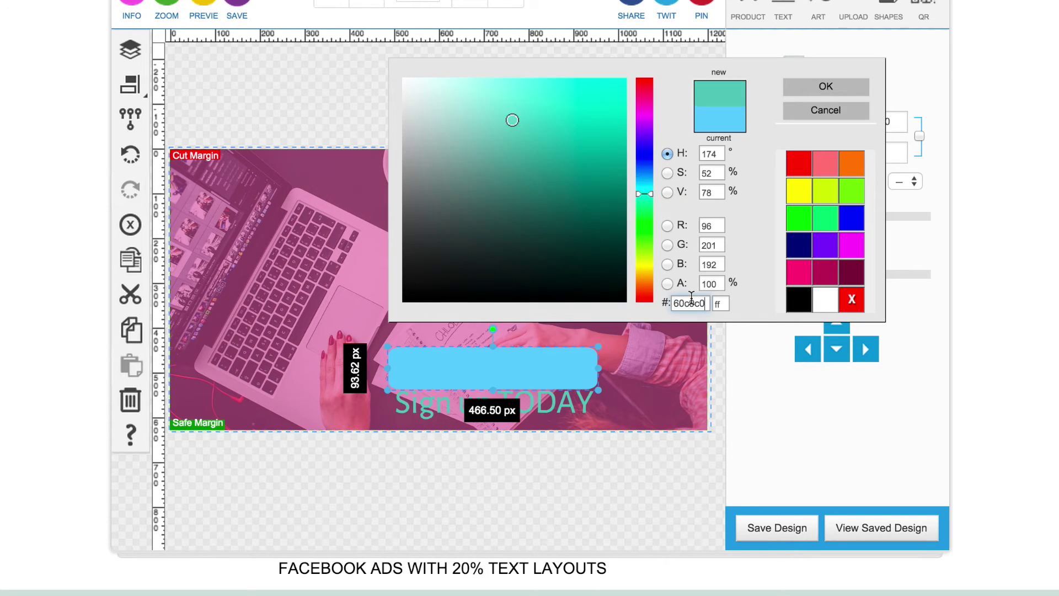
left_click(805, 88)
Move the CLIPART button layer below the SIGN UP text layer
left_click(131, 49)
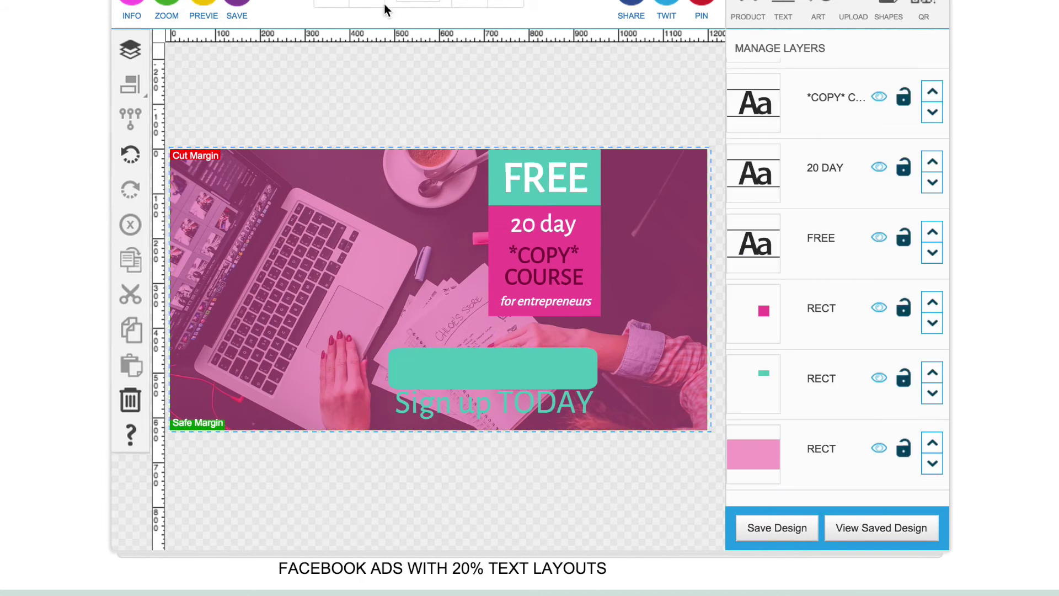
scroll(864, 260, "up", 3)
scroll(864, 259, "up", 3)
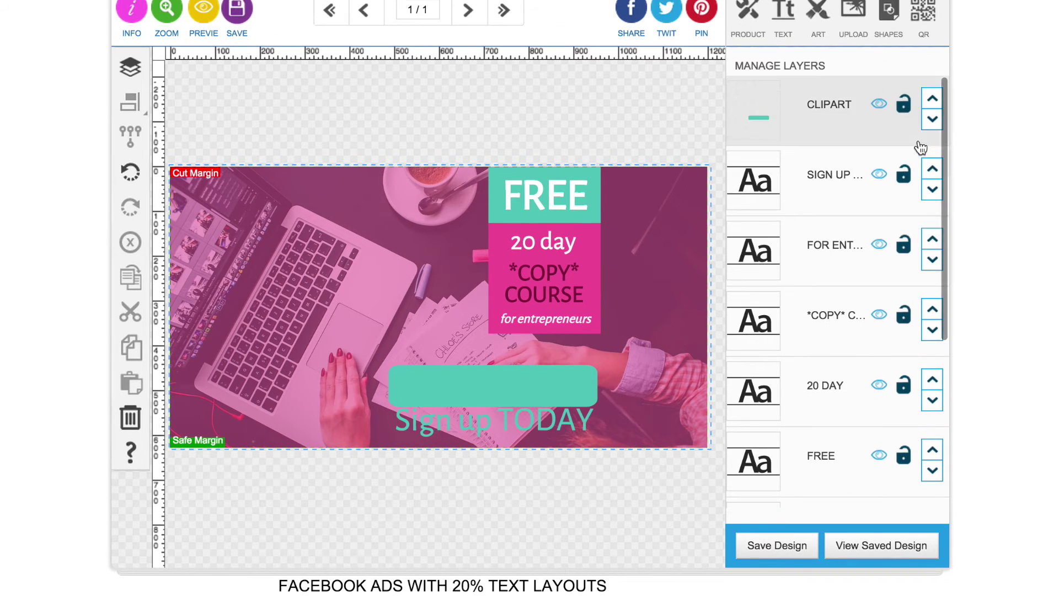
left_click(932, 118)
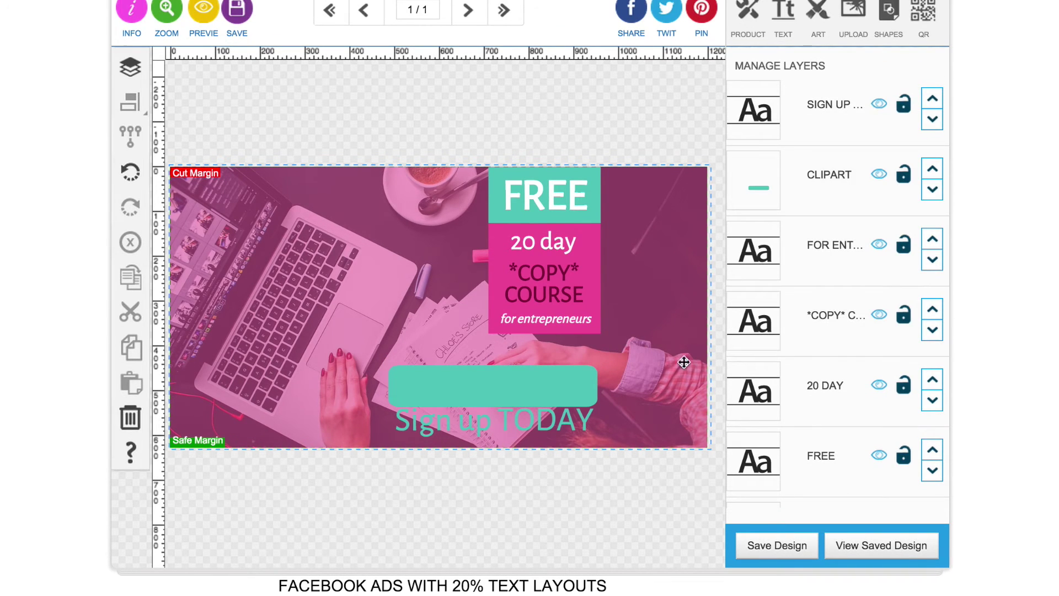
Make Sign up TODAY white and move the teal button down behind it
left_click(510, 415)
left_click(749, 176)
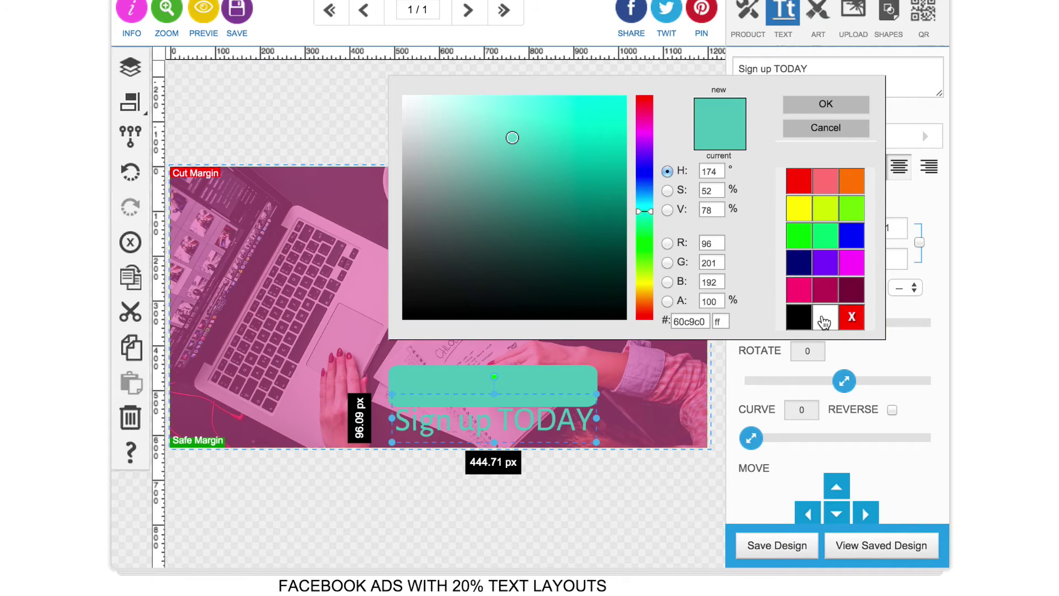
left_click(823, 317)
left_click(823, 103)
left_click_drag(508, 383, 511, 421)
Bold Sign up TODAY, shrink it to 416.42 × 90.17 px, and centre it on the button
left_click(510, 421)
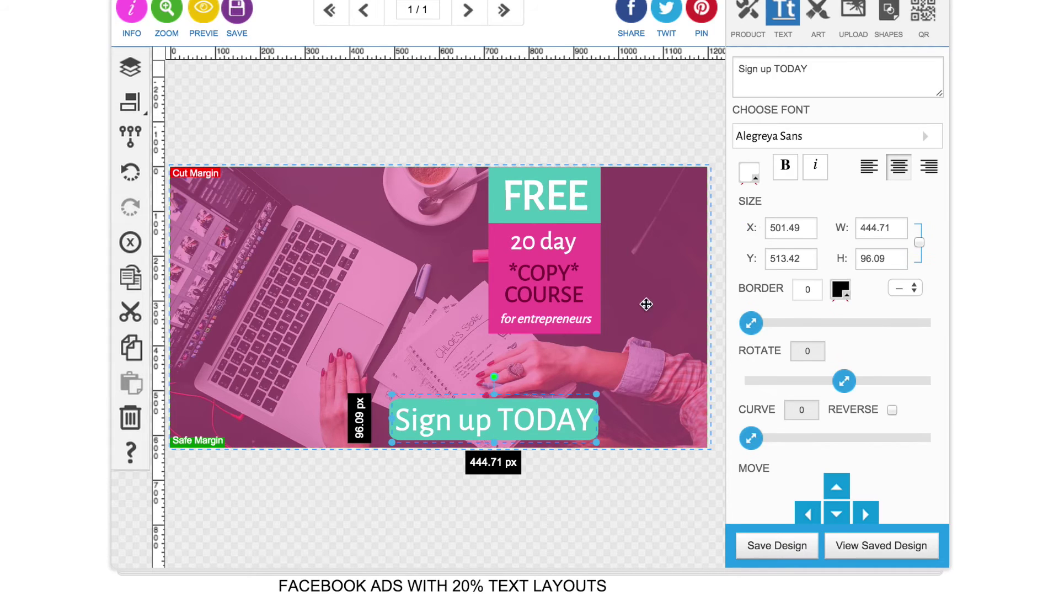
left_click(787, 169)
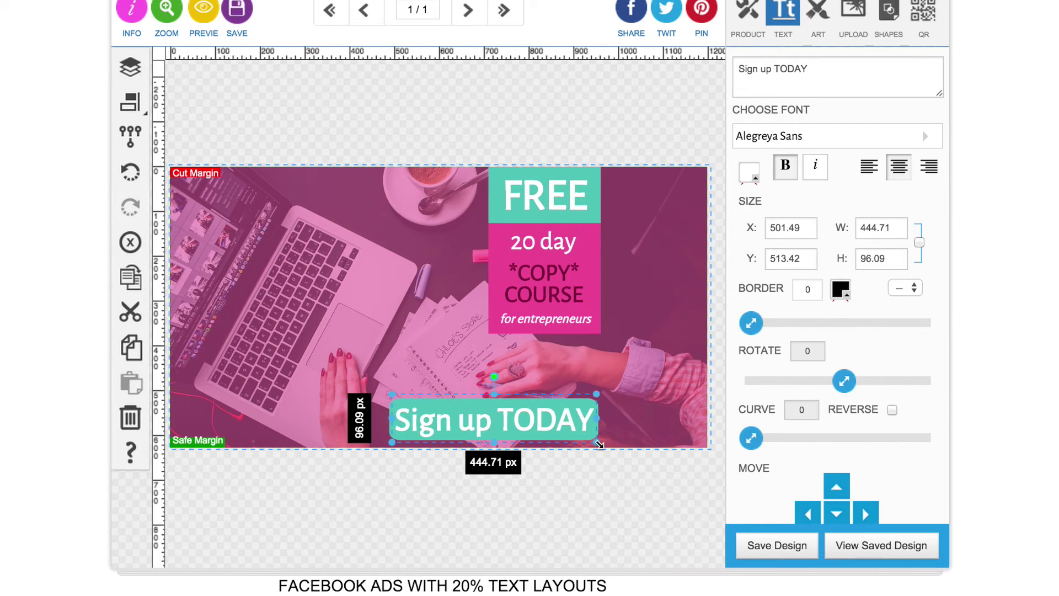
left_click(919, 242)
left_click_drag(600, 445, 587, 436)
left_click_drag(385, 385, 433, 421)
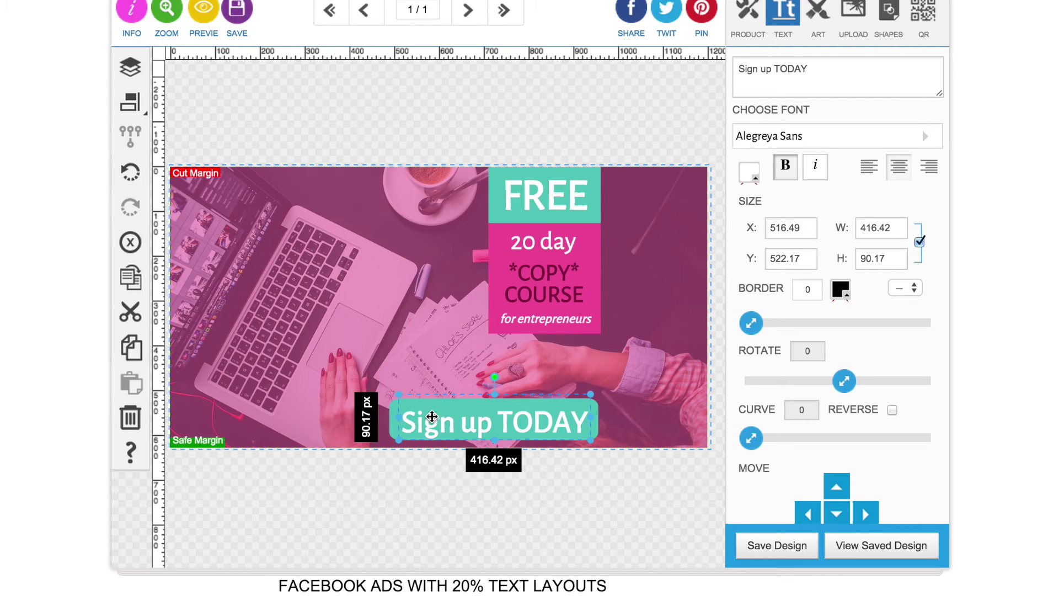
left_click_drag(504, 421, 503, 418)
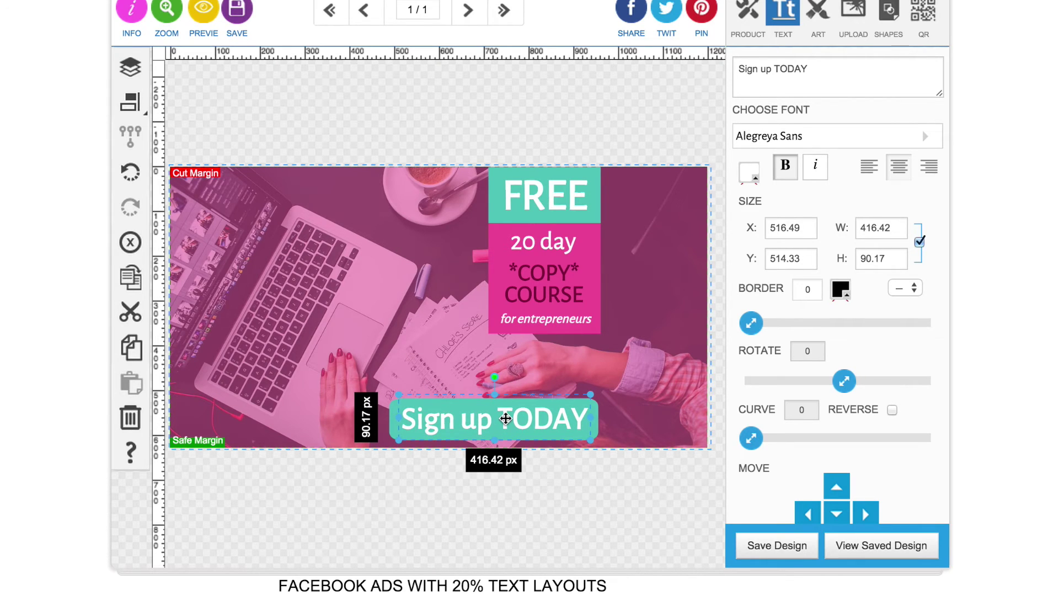
left_click(393, 120)
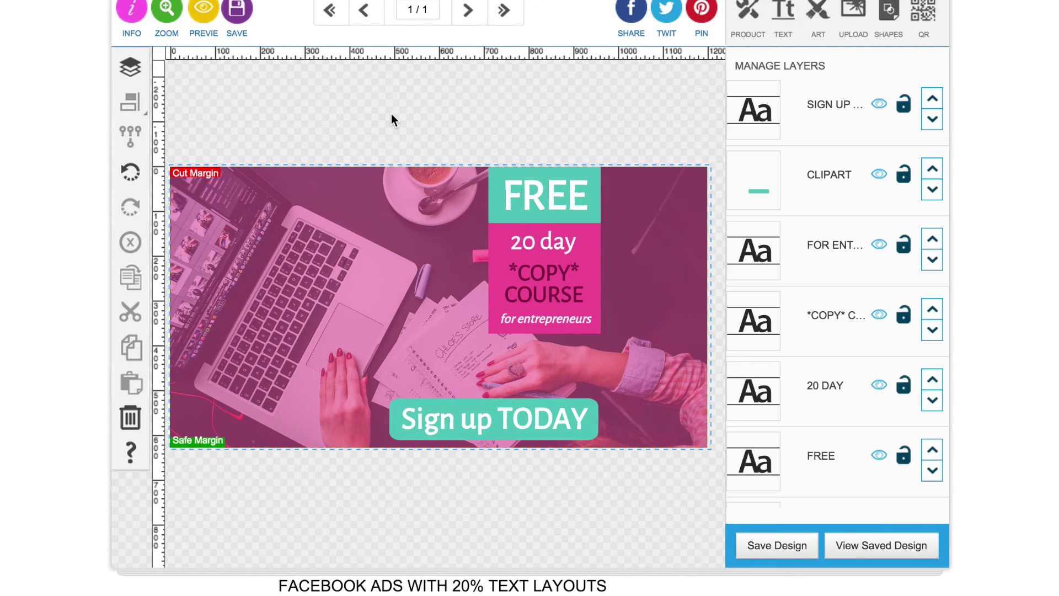
Add the salmon triangle from the FACEBOOK ADS ELEMENTS art category to the ad
left_click(809, 11)
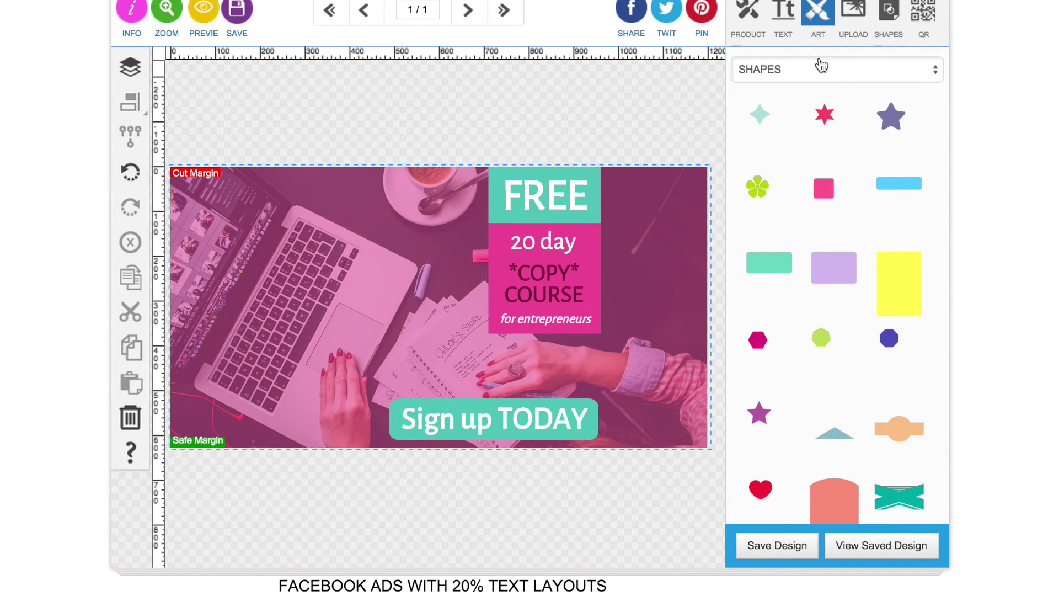
left_click(822, 67)
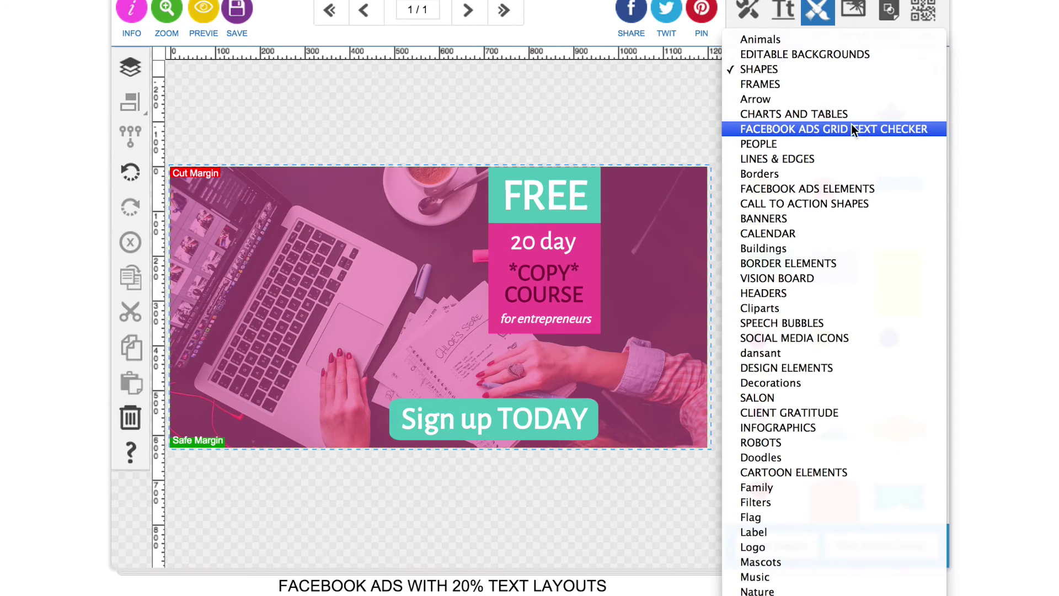
left_click(842, 188)
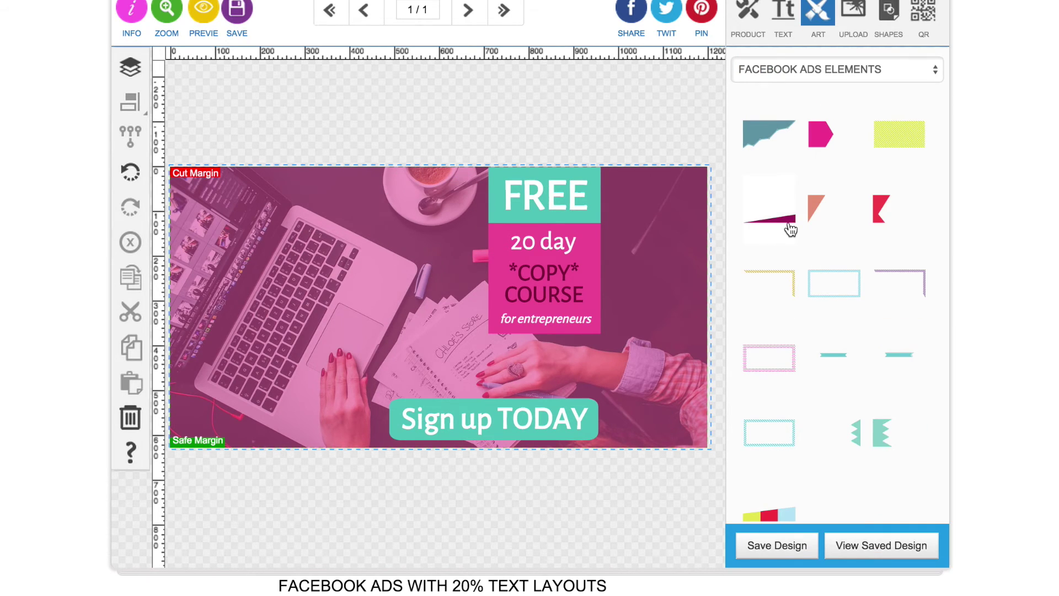
left_click(815, 206)
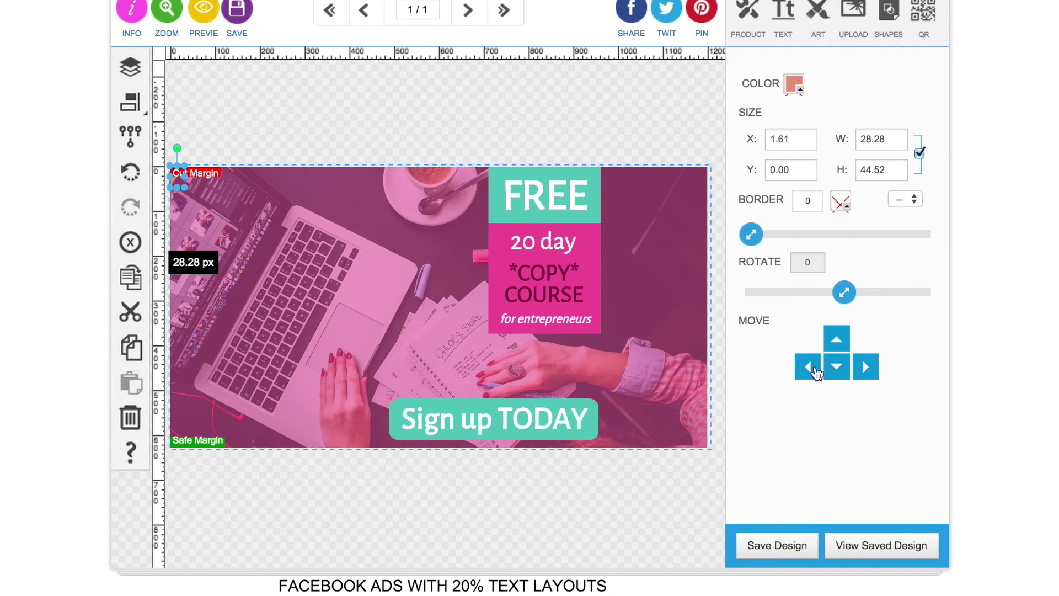
Rotate the triangle 179°, unlock its proportions and stretch it down the left edge to 180.31 × 652.78 px
left_click(837, 367)
left_click(837, 367)
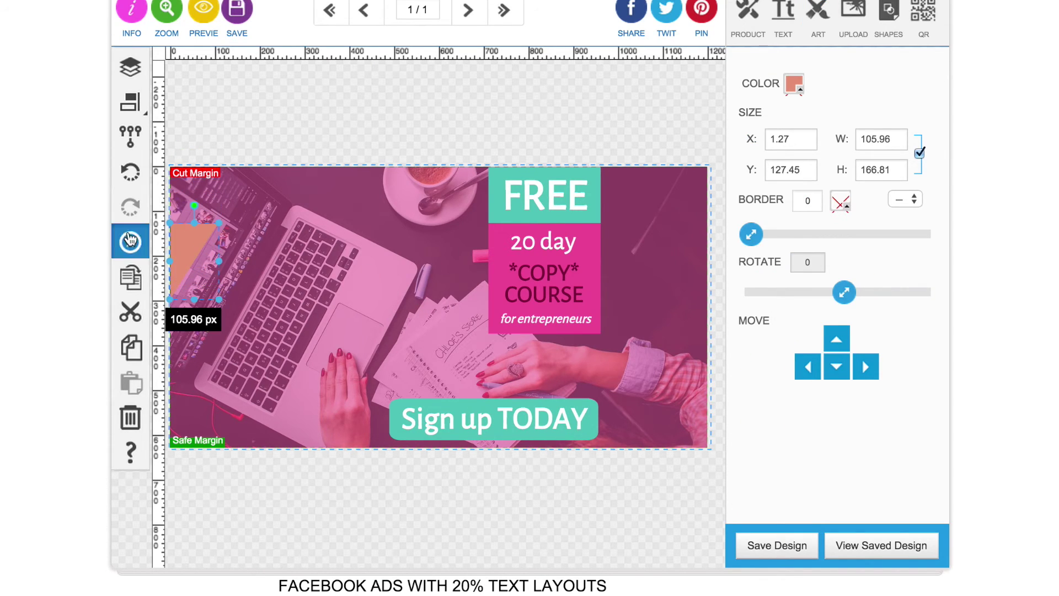
left_click_drag(184, 243, 234, 257)
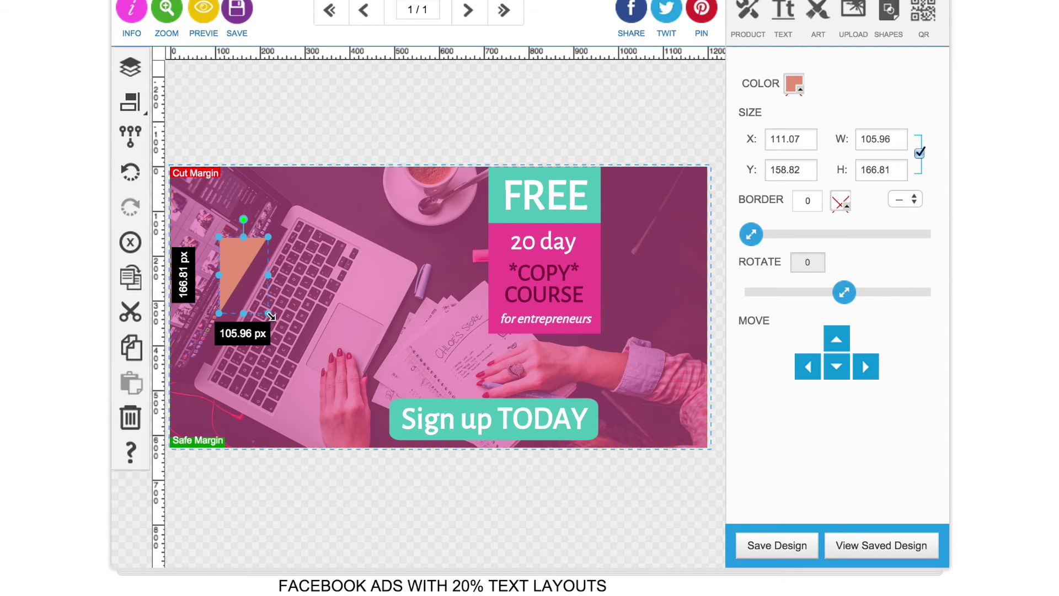
left_click_drag(270, 315, 320, 433)
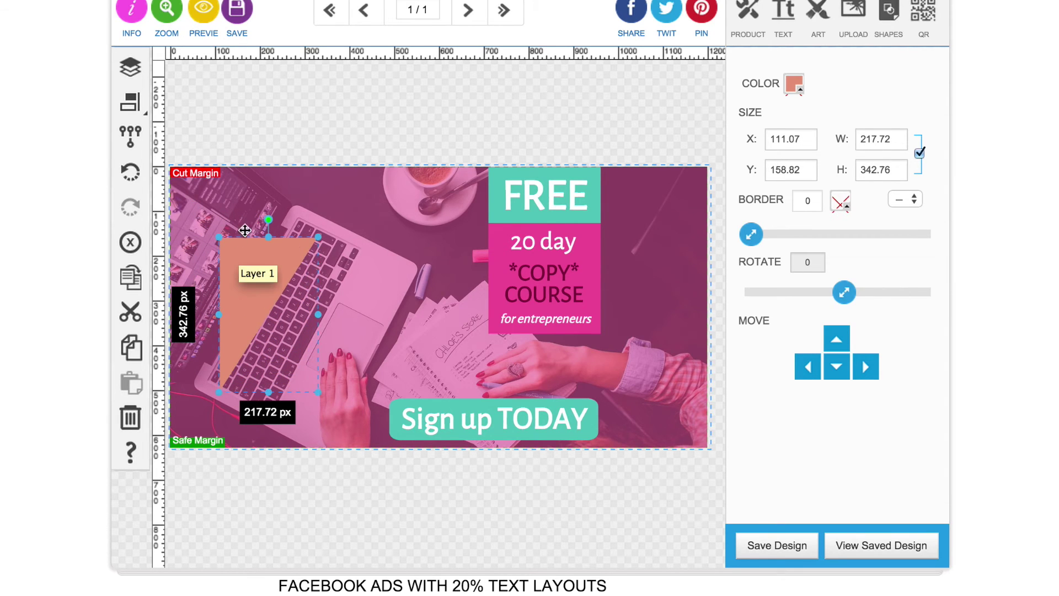
left_click_drag(268, 219, 267, 421)
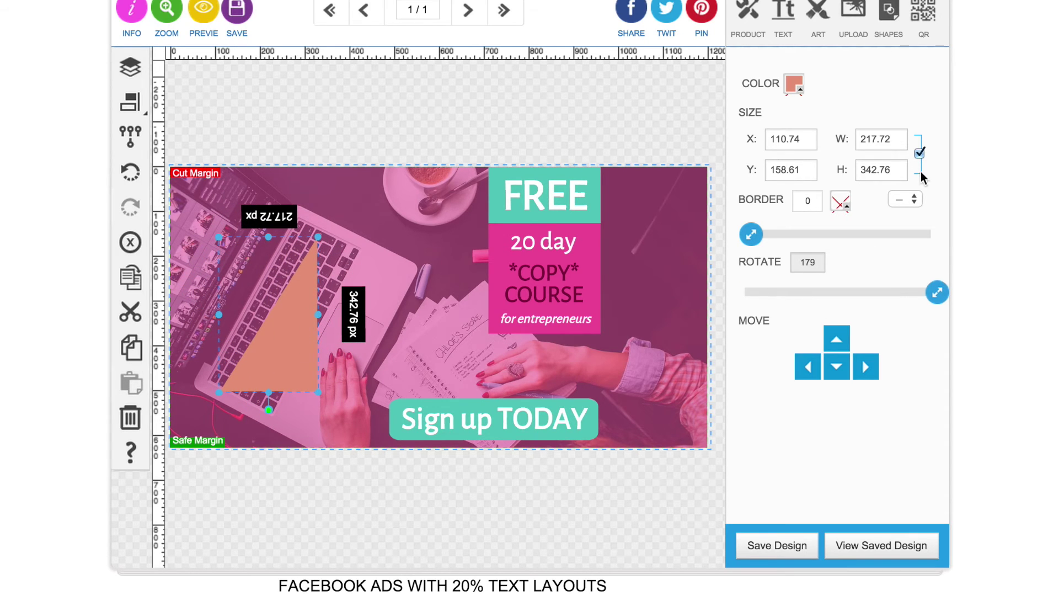
left_click(919, 155)
left_click_drag(319, 316, 182, 394)
left_click_drag(227, 452, 252, 457)
left_click_drag(213, 295, 192, 164)
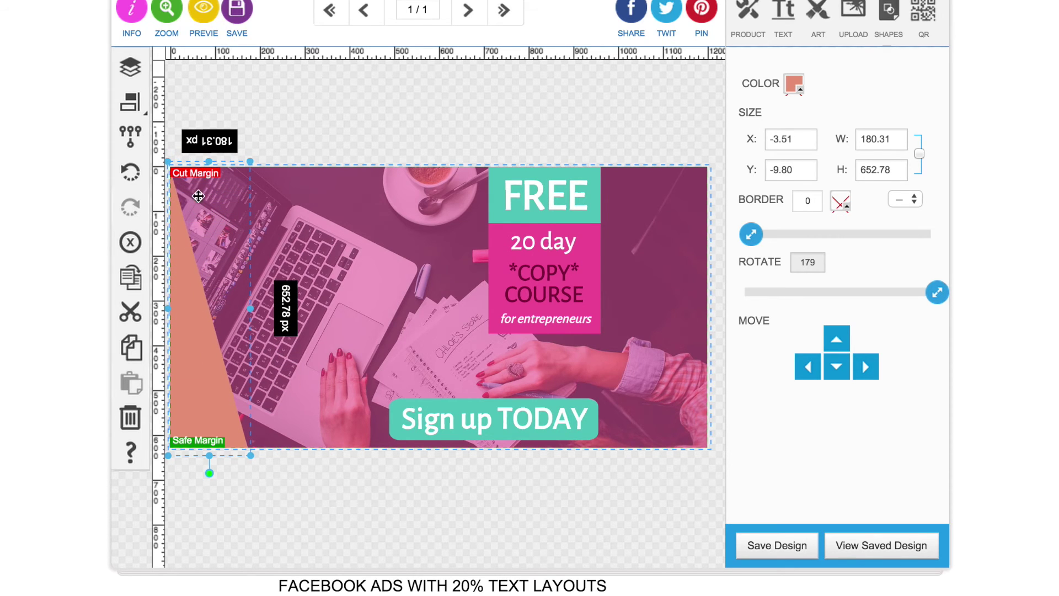
left_click(481, 128)
Look up the pink course box's hex colour value without changing it
left_click(600, 251)
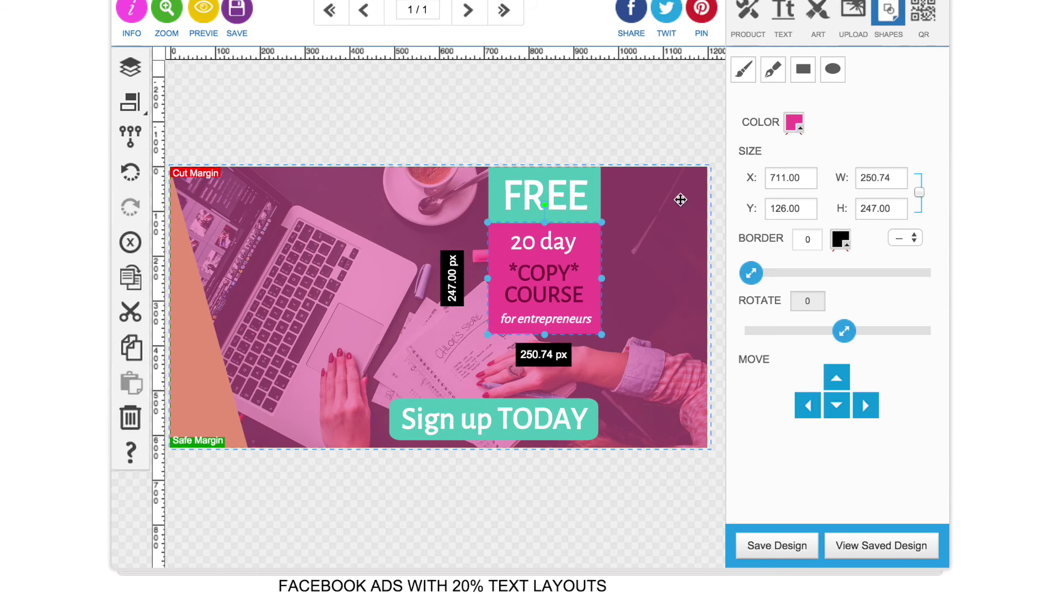
left_click(794, 124)
left_click(688, 322)
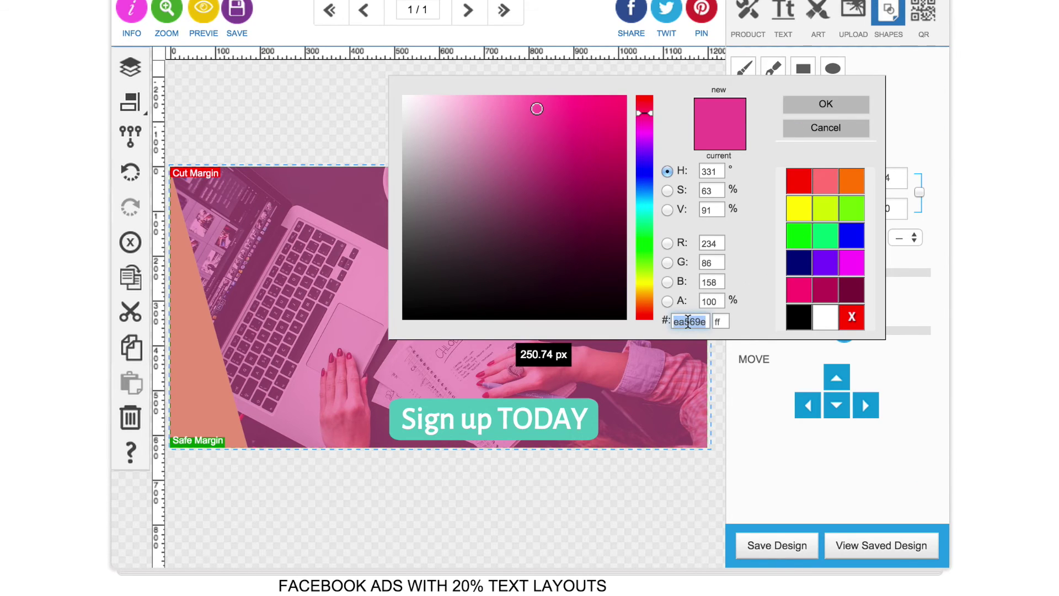
left_click(826, 128)
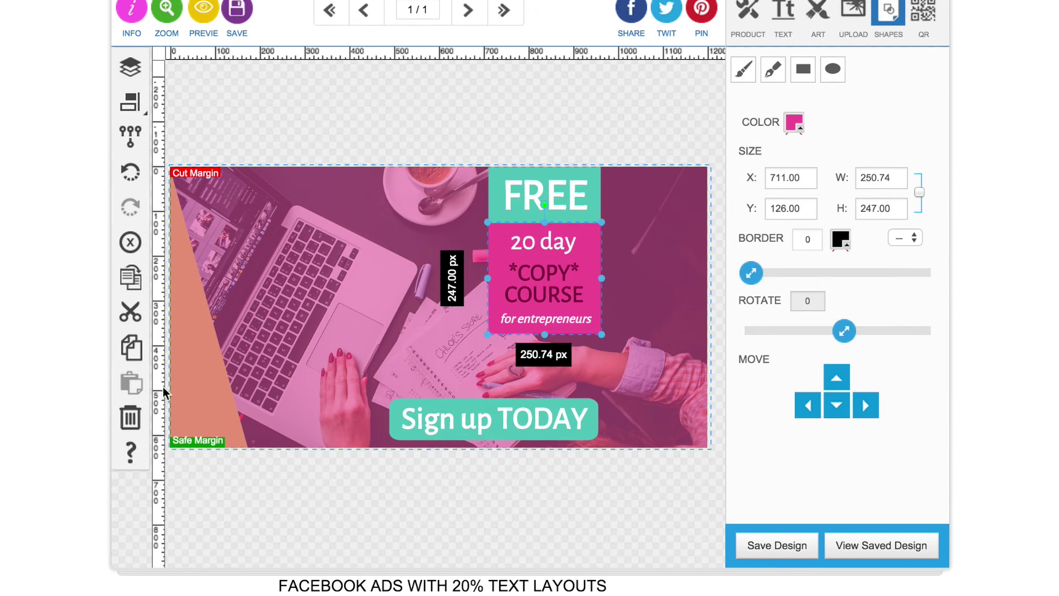
Recolour the left corner triangle from peach to pink ea569e
left_click(206, 373)
left_click(795, 85)
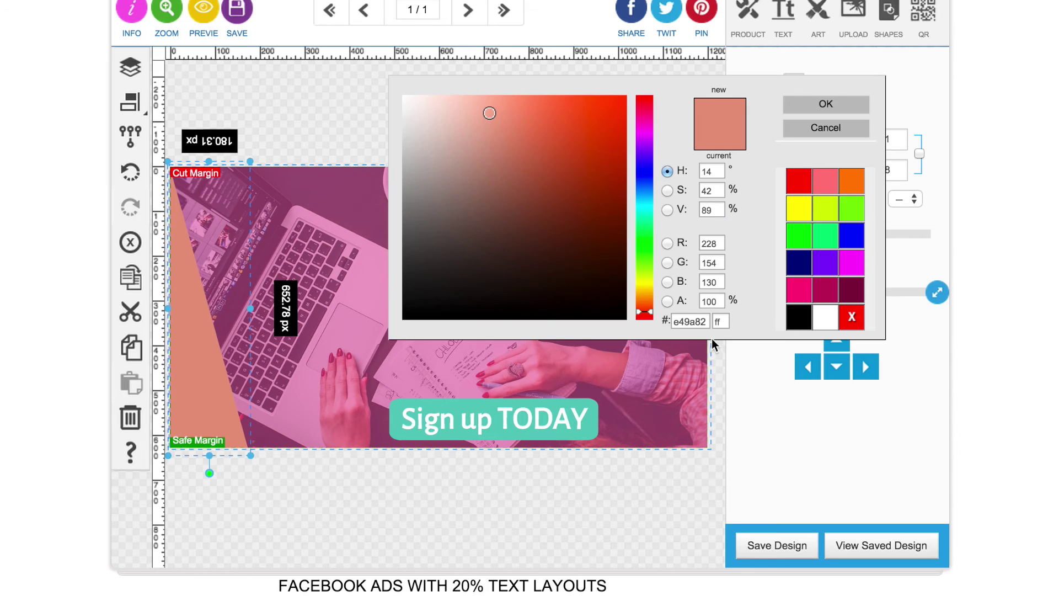
double_click(700, 322)
type("ea569e")
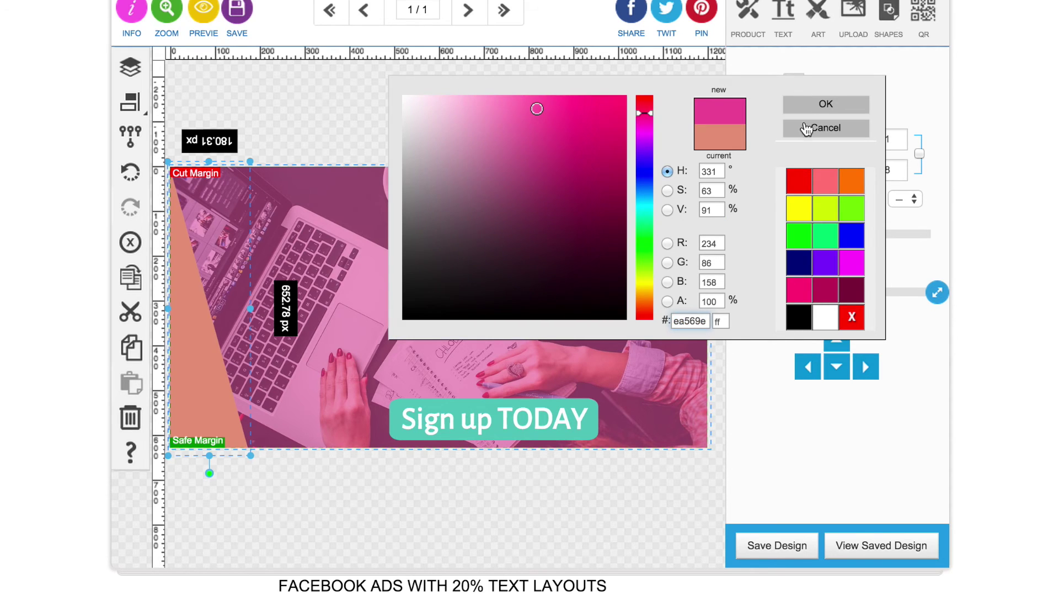
left_click(823, 104)
left_click(470, 100)
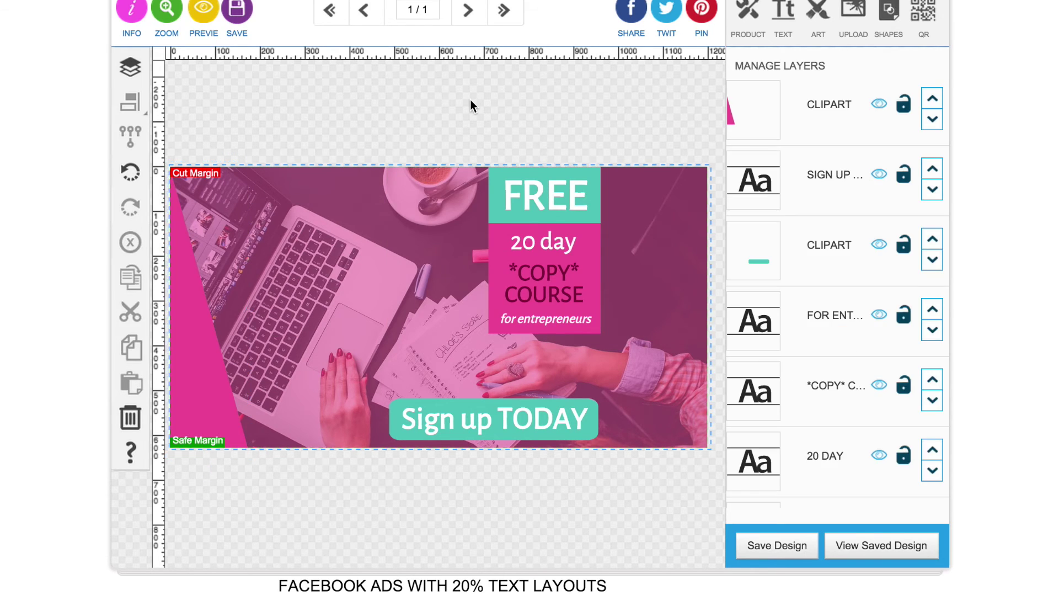
left_click(823, 30)
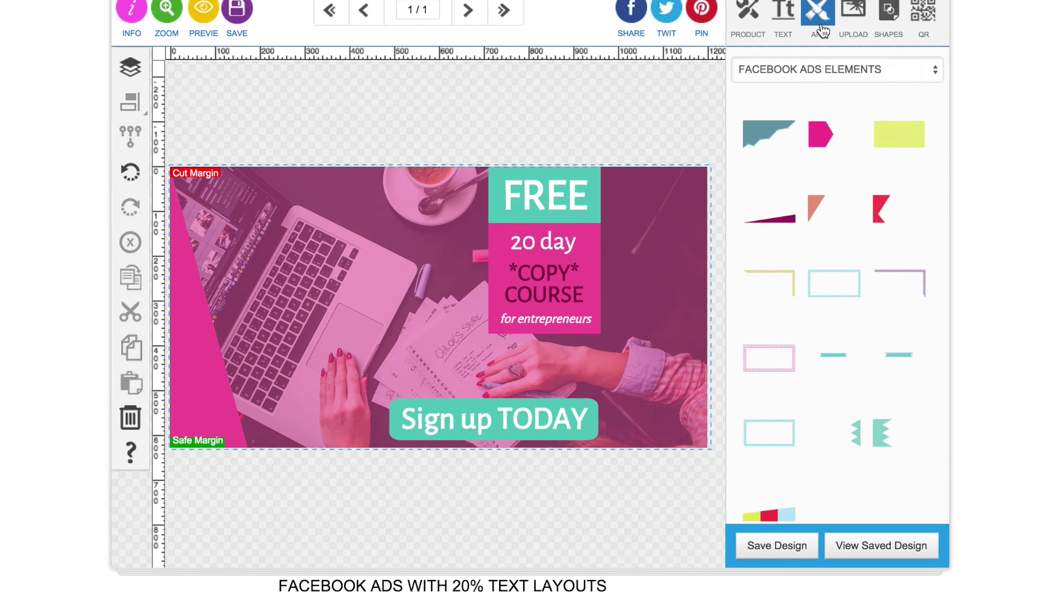
Add the purple hand-drawn arrow from the Arrow category and place it beside the COPY COURSE box
left_click(813, 71)
left_click(773, 10)
scroll(870, 201, "down", 4)
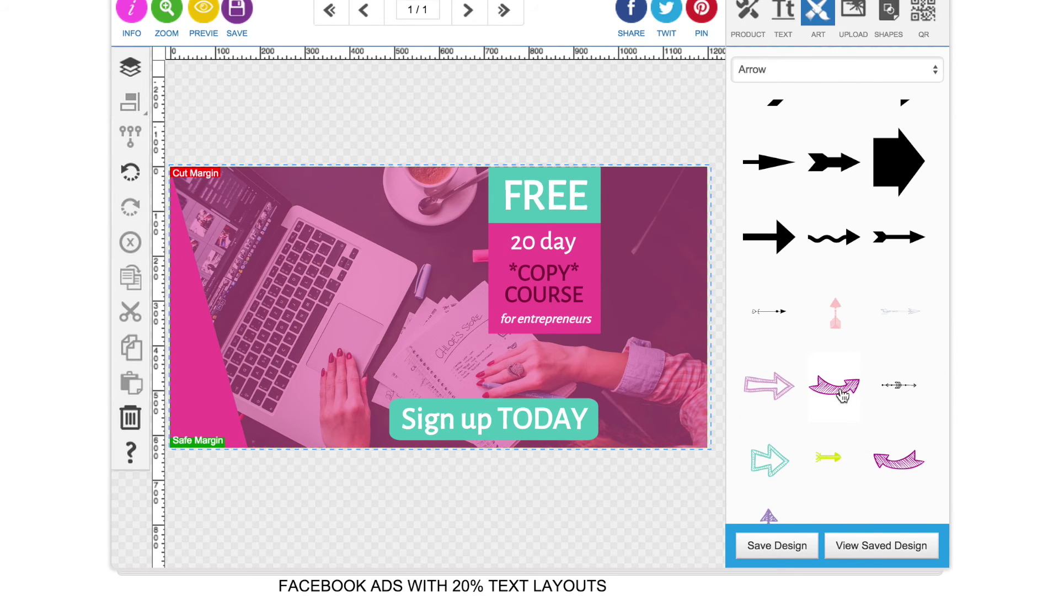
left_click(898, 461)
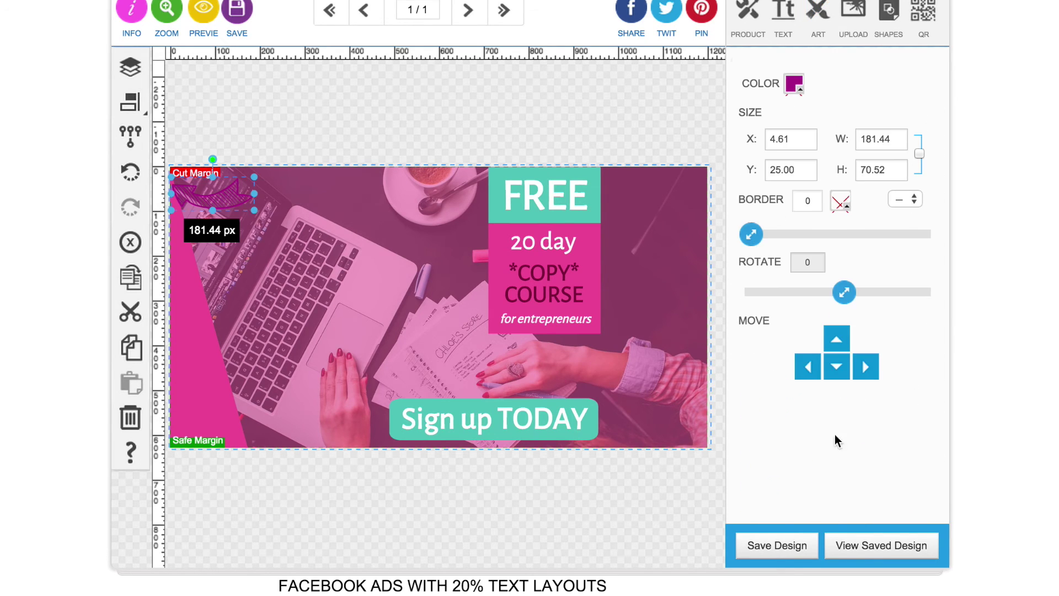
left_click(232, 199)
left_click_drag(231, 200, 672, 243)
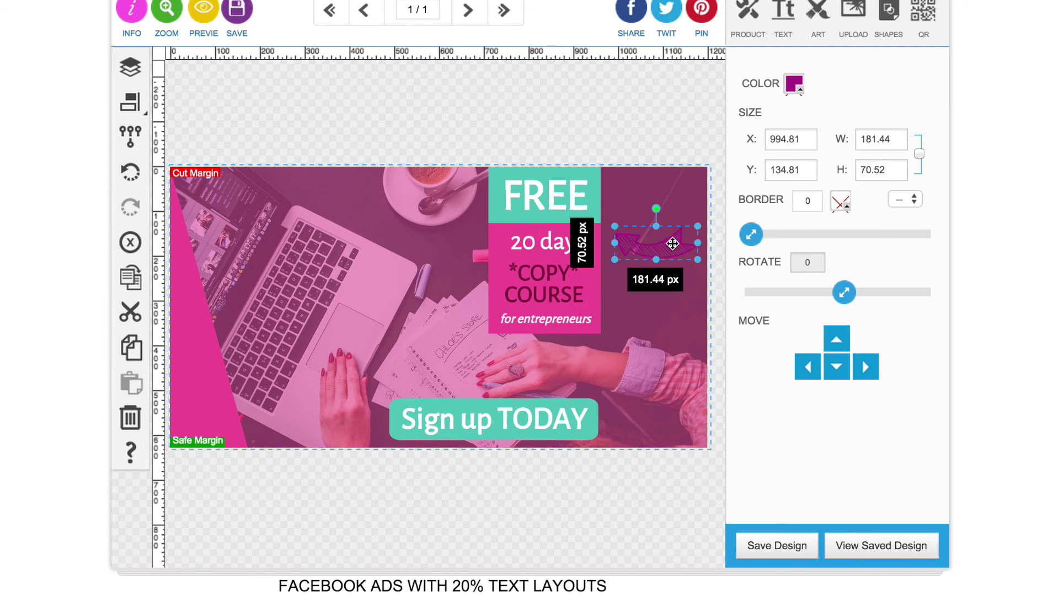
Give the arrow the same teal hex colour as the FREE box
left_click(494, 215)
left_click(794, 122)
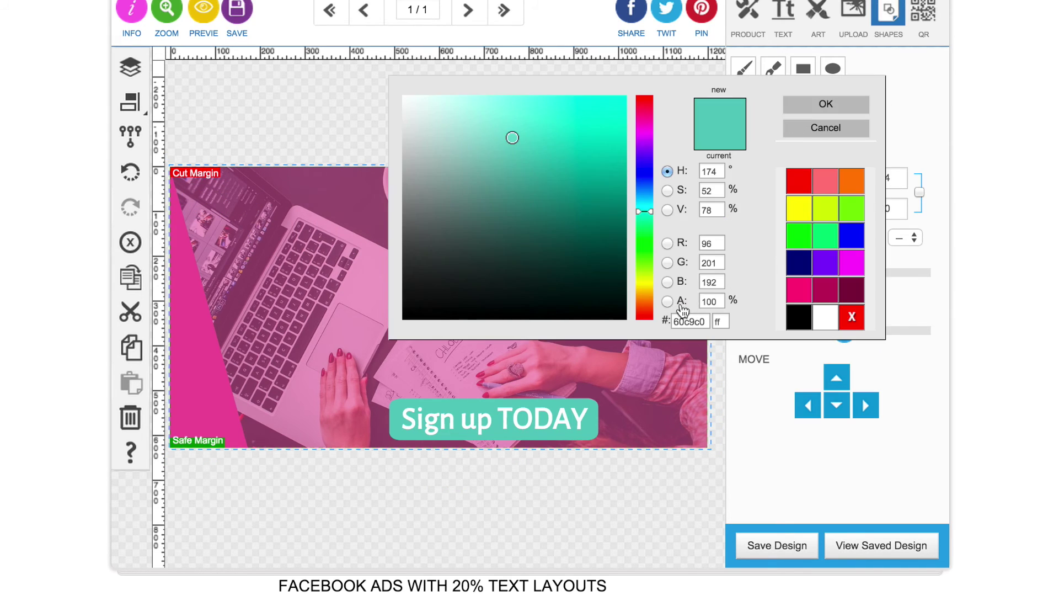
left_click(826, 129)
left_click(645, 243)
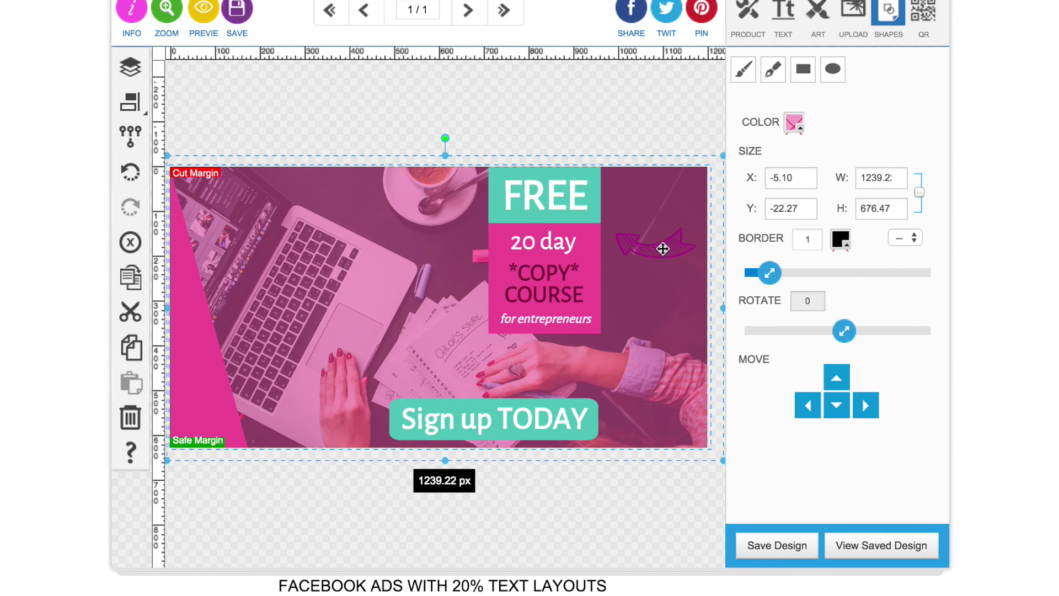
left_click(627, 241)
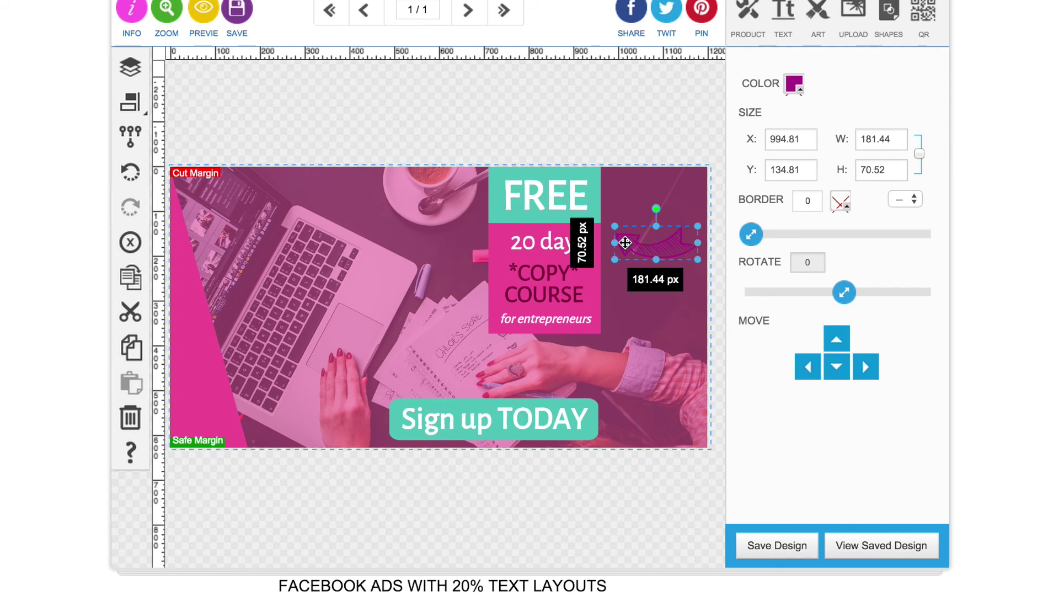
left_click(795, 83)
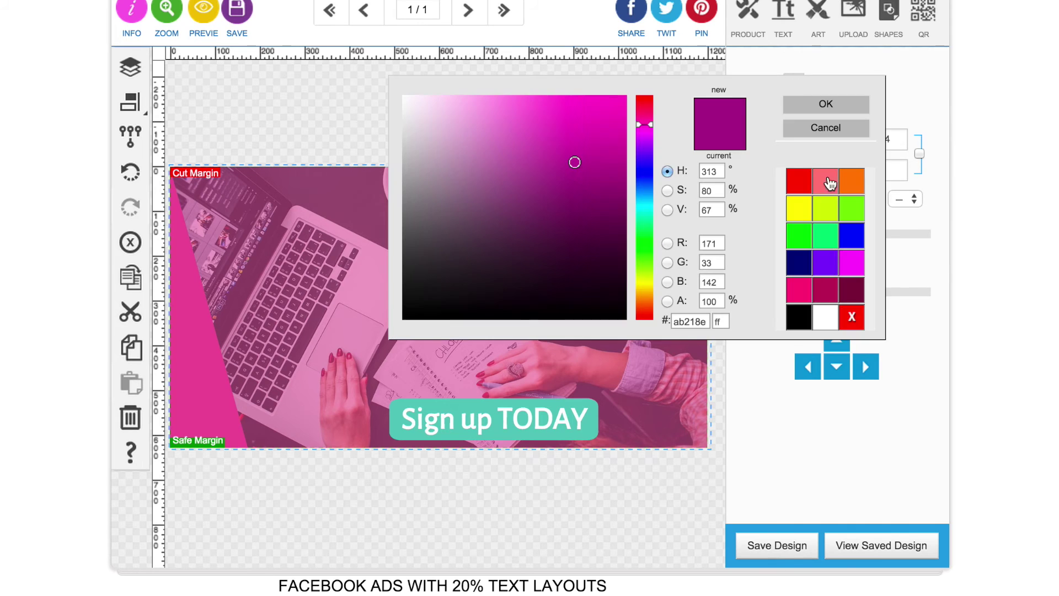
double_click(689, 323)
key("ctrl+v")
Lock the teal arrow's proportions, resize it to 198.01 × 76.96 px and rotate it -44° toward the course box
left_click(808, 105)
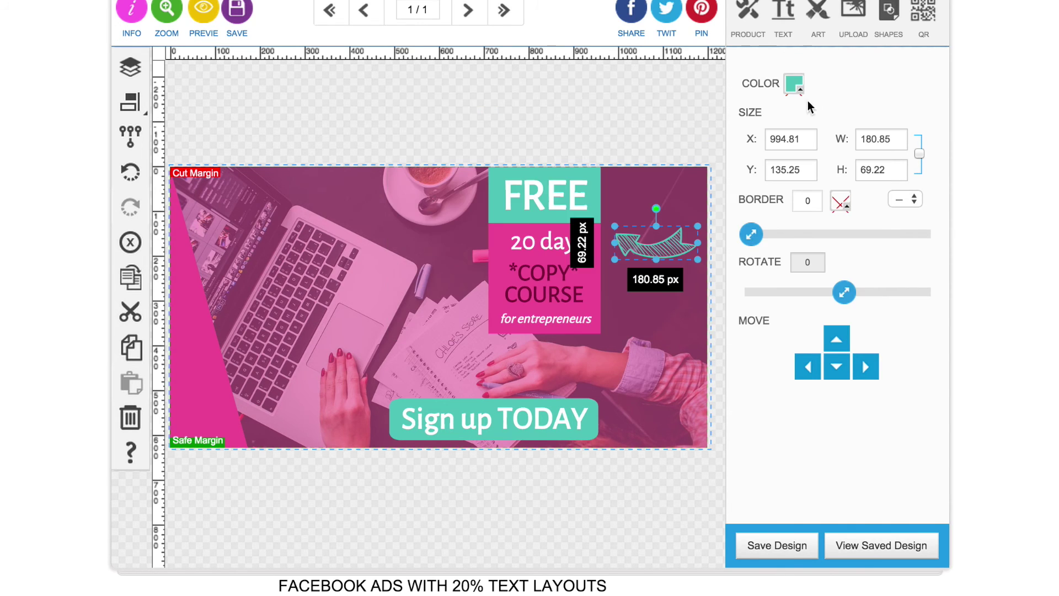
left_click(920, 153)
left_click_drag(703, 227, 732, 196)
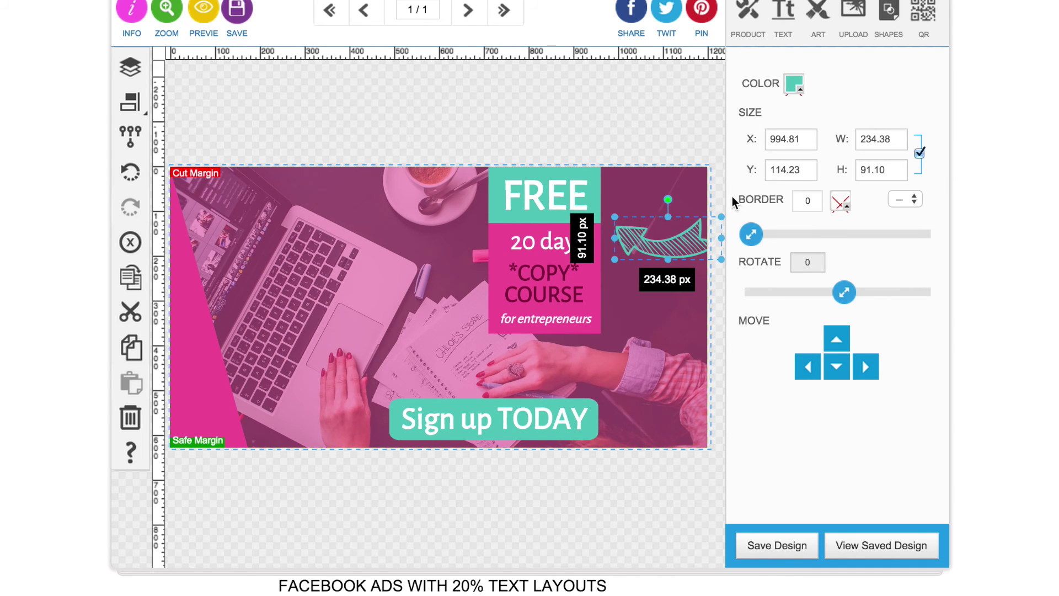
left_click_drag(667, 199, 641, 210)
left_click_drag(681, 246, 665, 266)
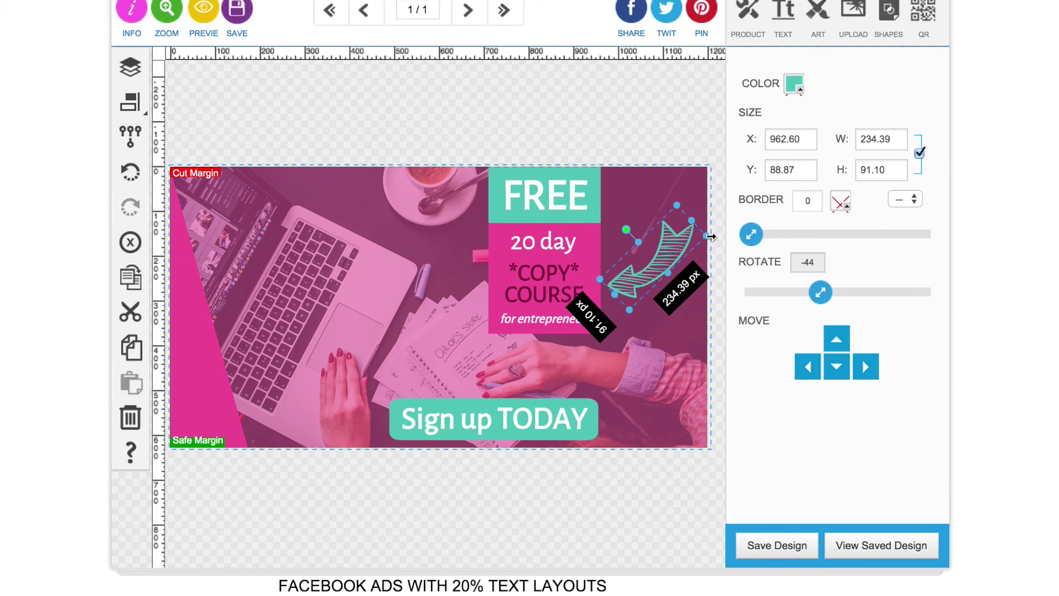
left_click_drag(711, 237, 668, 256)
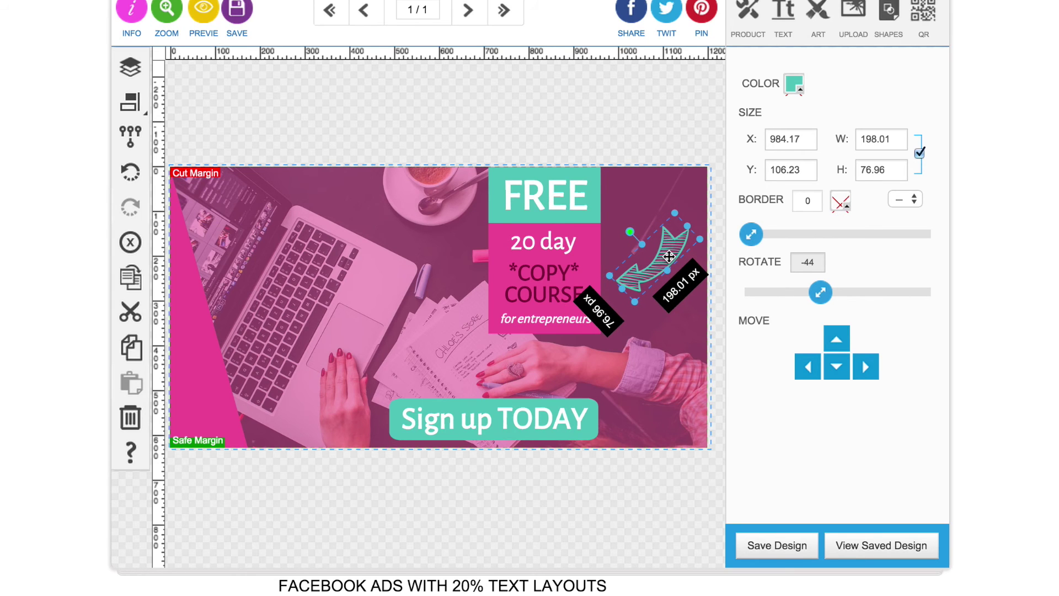
left_click(584, 138)
Switch the art gallery to the FACEBOOK ADS GRID TEXT CHECKER category
scroll(583, 138, "down", 2)
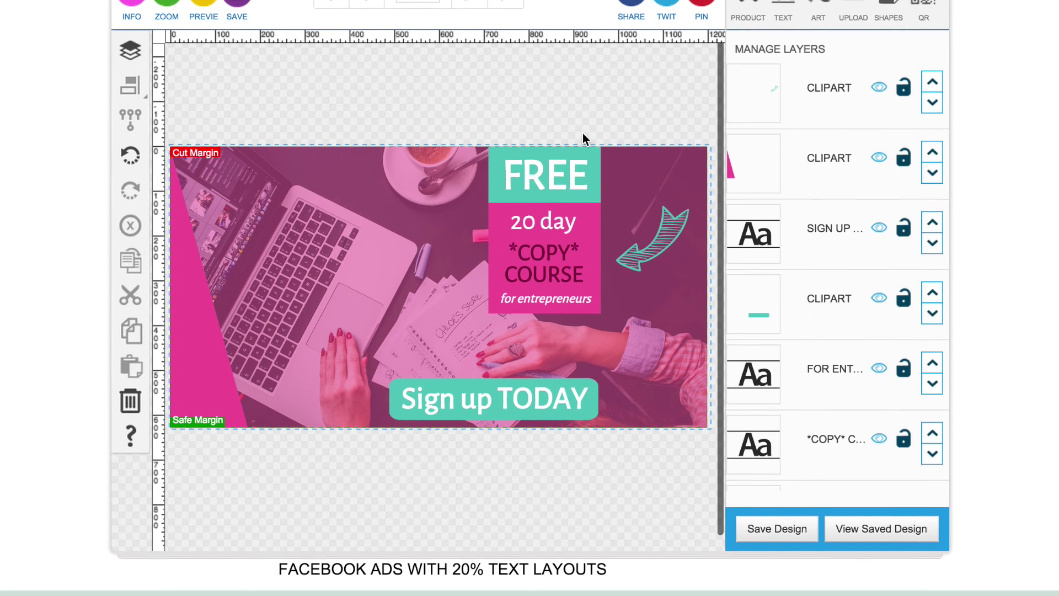
scroll(584, 138, "up", 3)
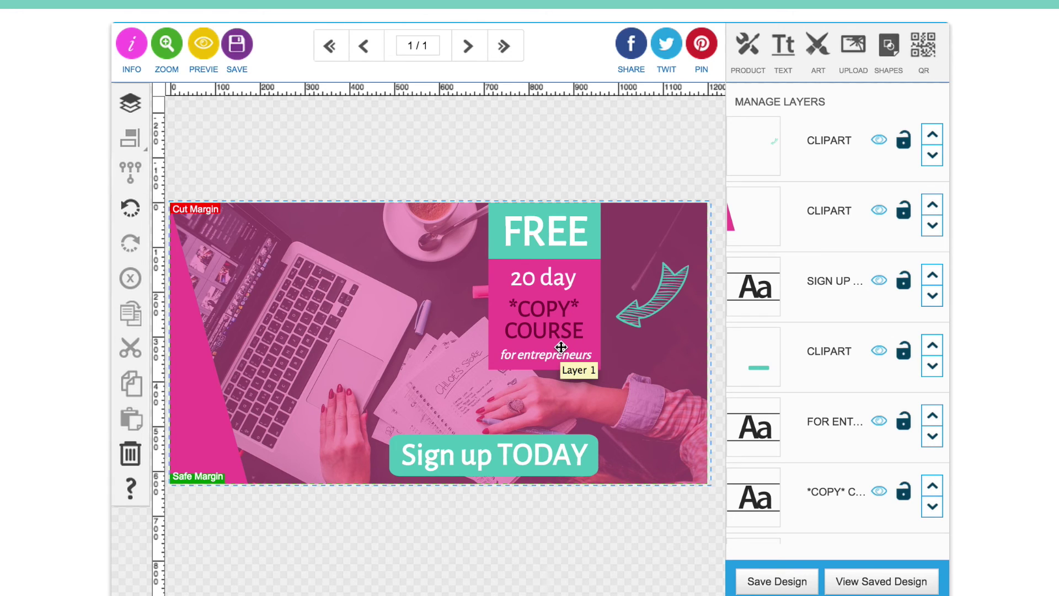
left_click(821, 51)
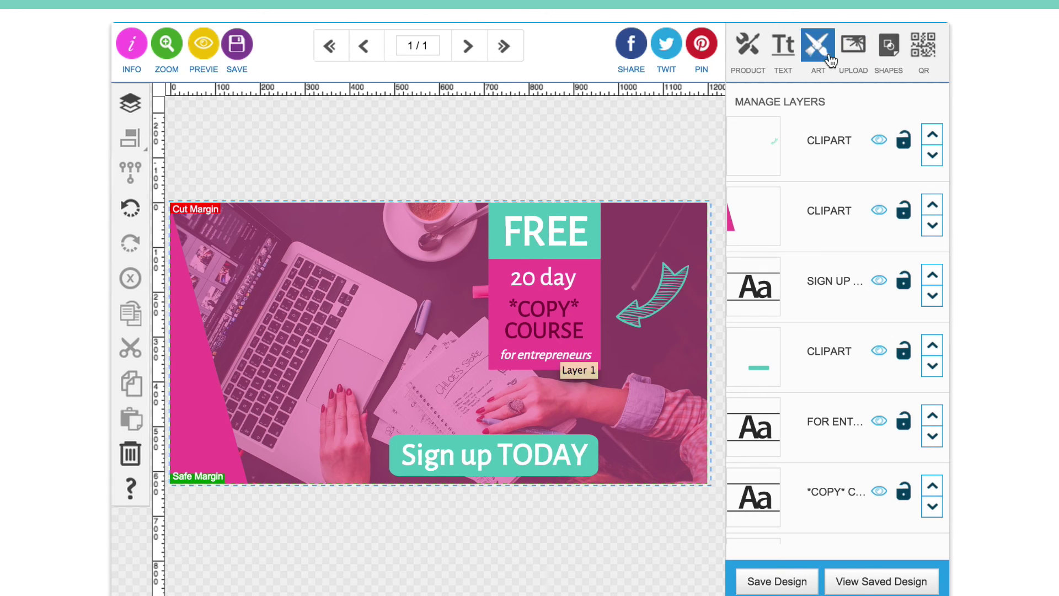
left_click(799, 108)
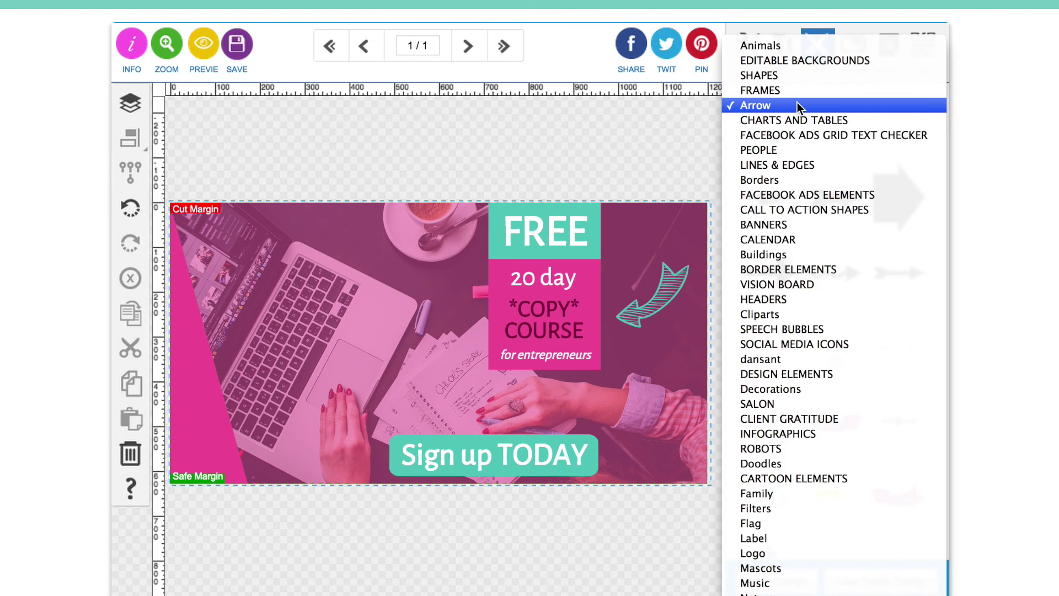
left_click(797, 133)
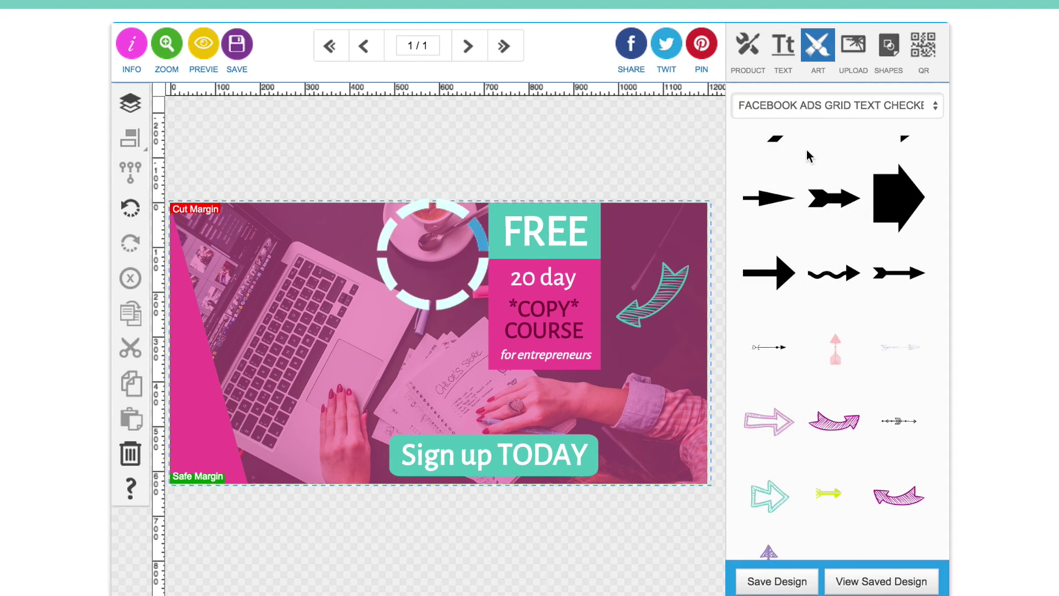
Add the black text-checker grid and stretch it to 1195.38 × 626.96 px over the whole ad
left_click(778, 173)
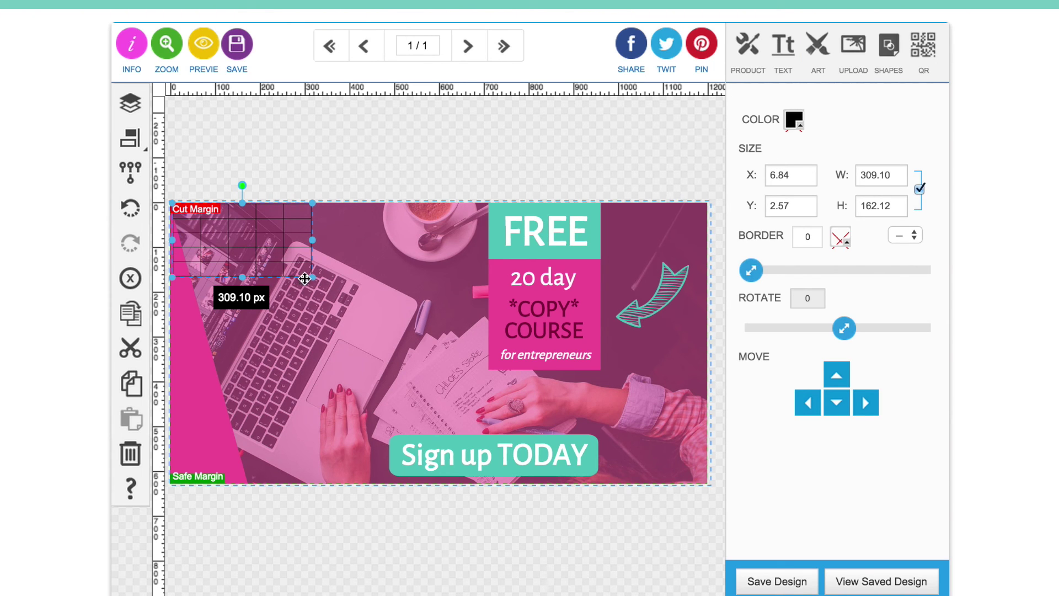
left_click_drag(314, 280, 707, 484)
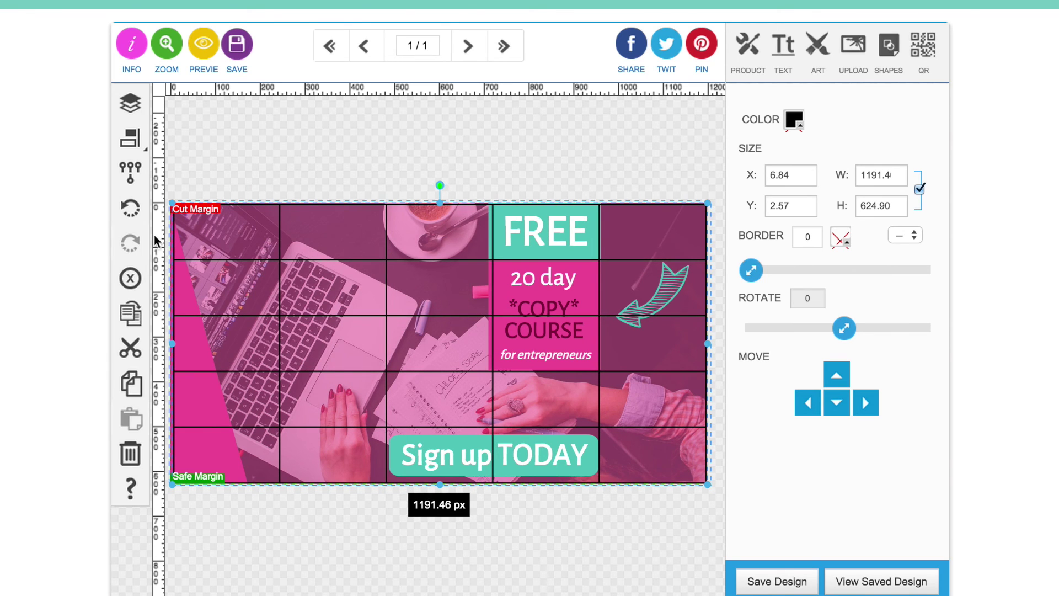
left_click_drag(171, 203, 169, 201)
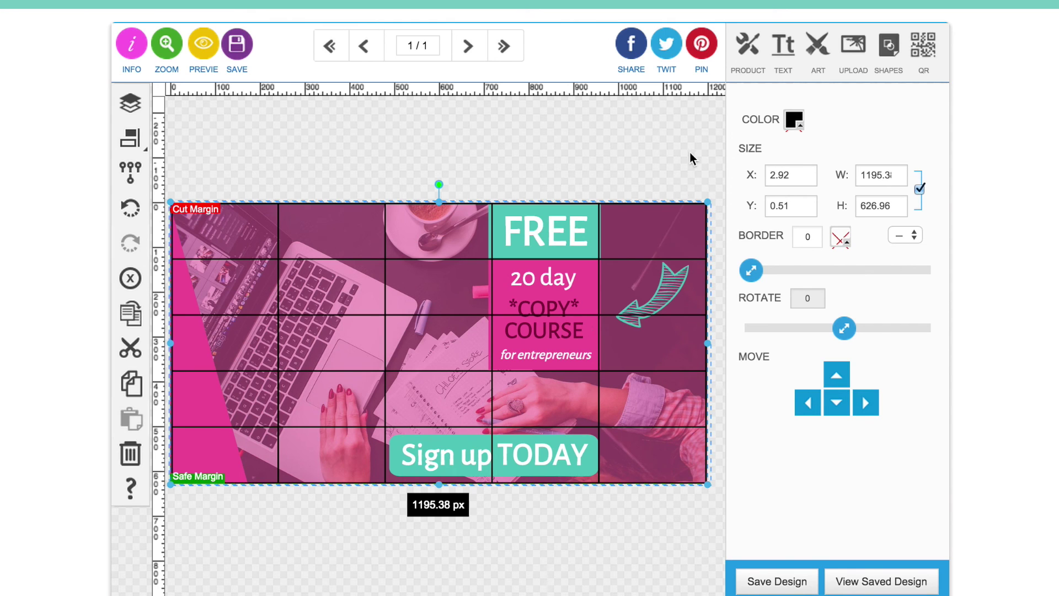
scroll(689, 150, "up", 1)
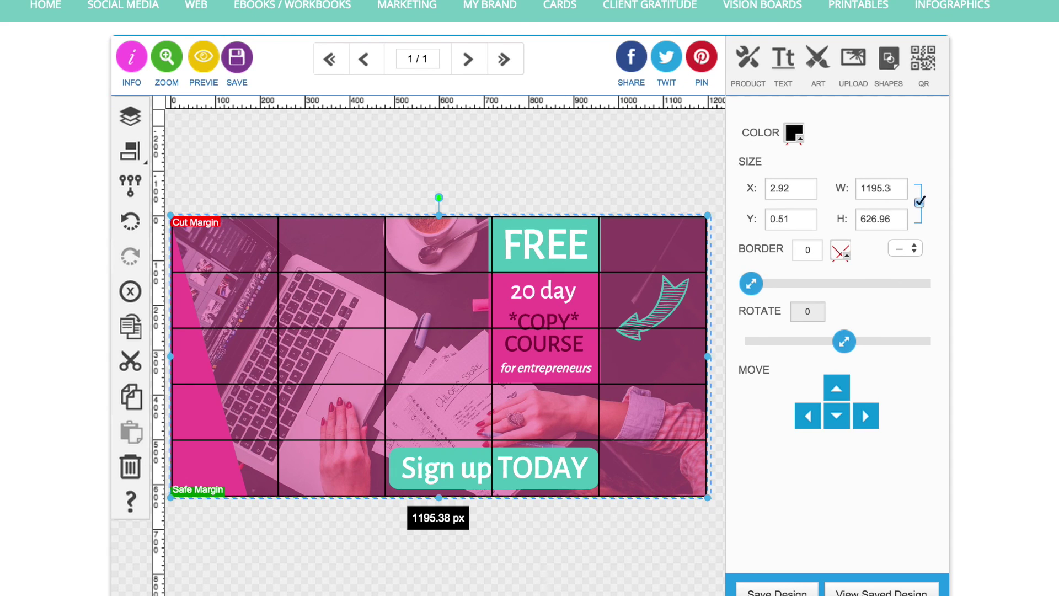